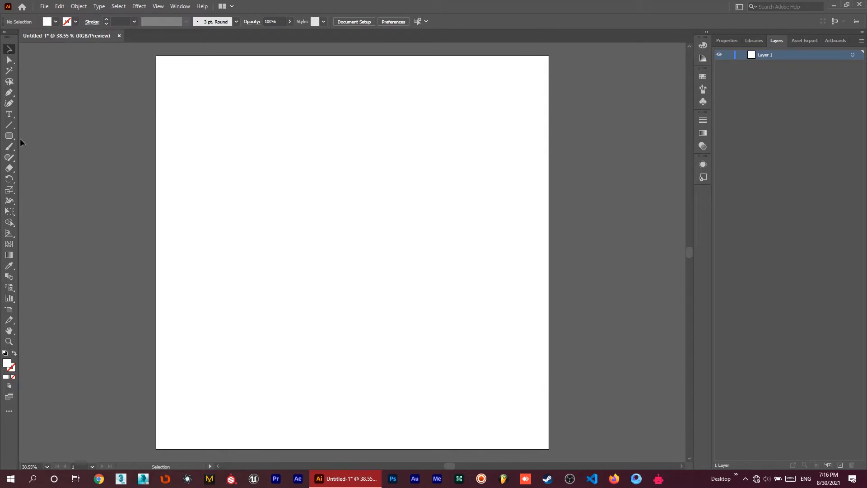
Draw a rounded square about 1006 px wide with 12 px corners in the middle of the artboard
left_click_drag(8, 135, 48, 145)
left_click_drag(203, 96, 512, 347)
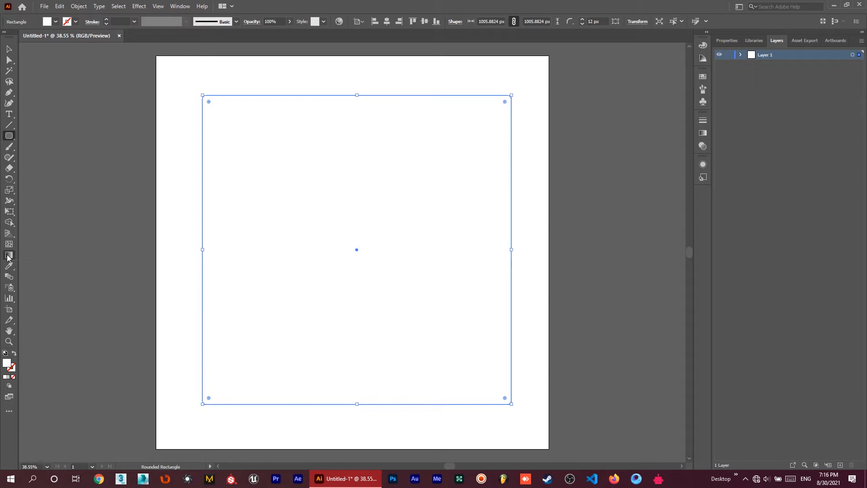
Fill the rounded square with a linear white-to-black gradient
left_click(703, 134)
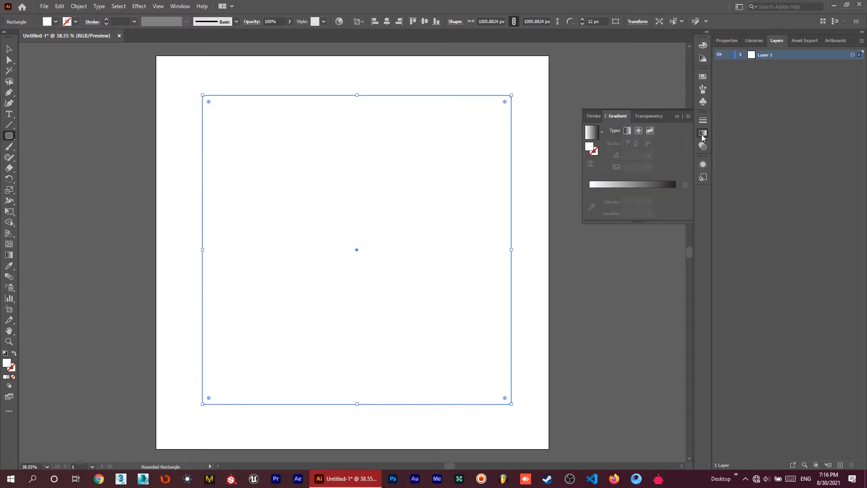
left_click(700, 137)
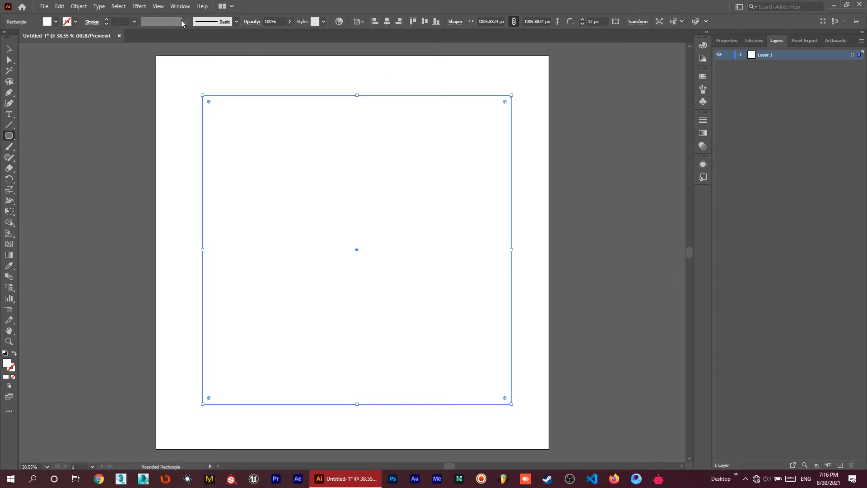
left_click(177, 7)
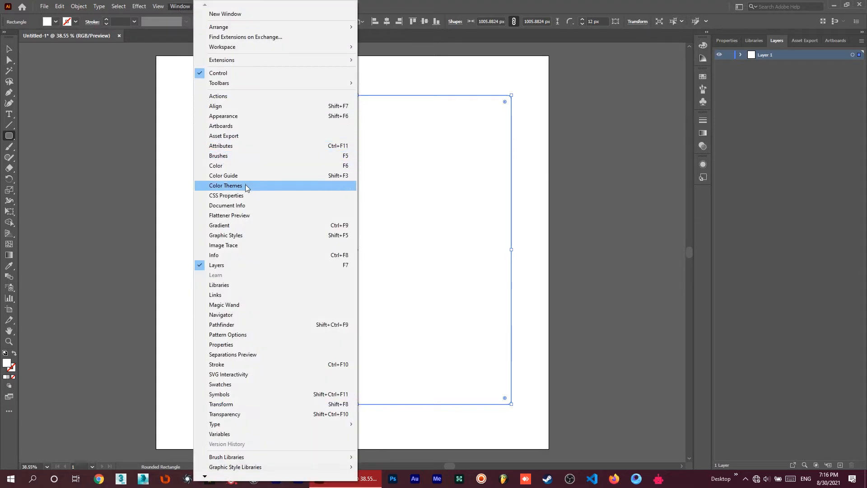
left_click(238, 226)
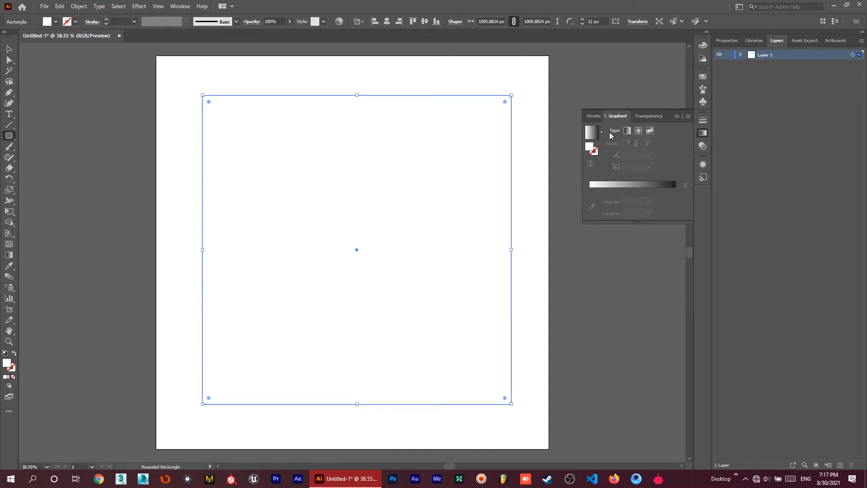
left_click(627, 131)
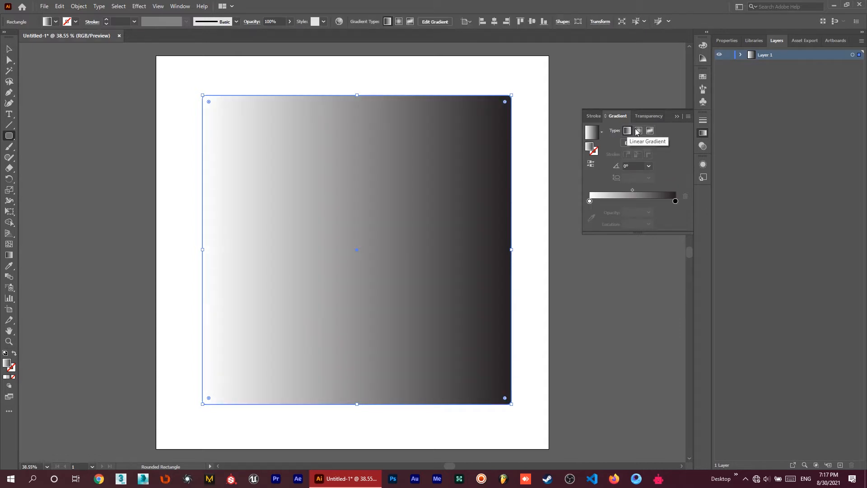
Try the radial and freeform gradient types on the square, and return to the linear type
left_click(638, 131)
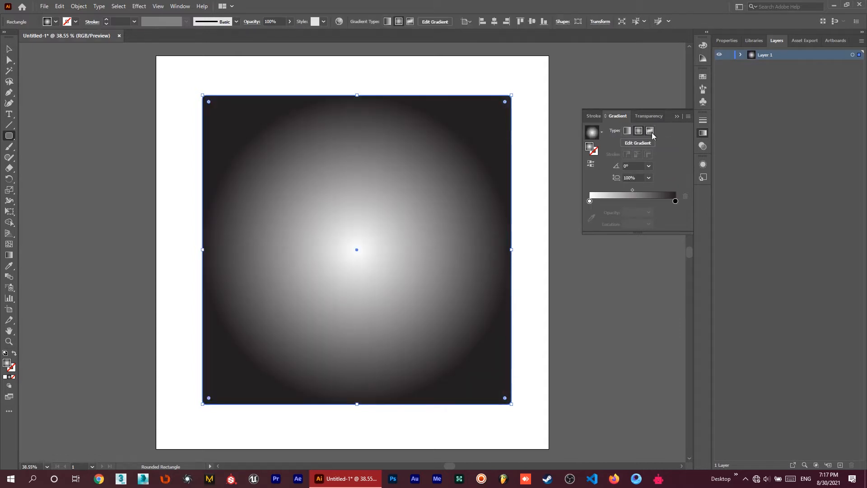
left_click(652, 131)
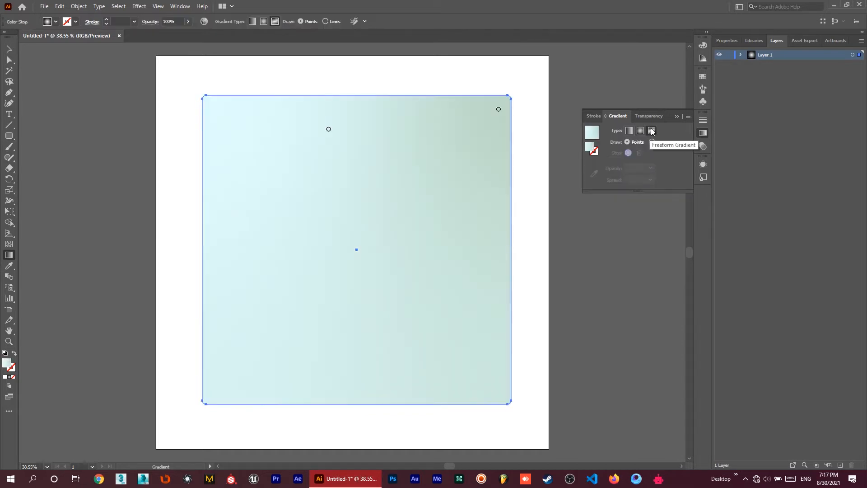
left_click(628, 131)
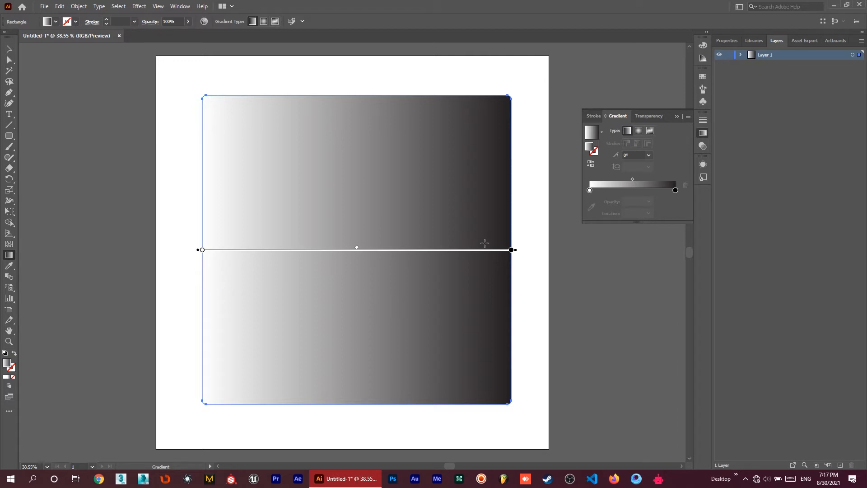
Redraw the linear gradient diagonally across the square from its upper-right corner to its lower-left corner, at about -134°
mouse_move(202, 251)
left_mouse_down()
mouse_move(461, 238)
mouse_move(202, 250)
left_mouse_up()
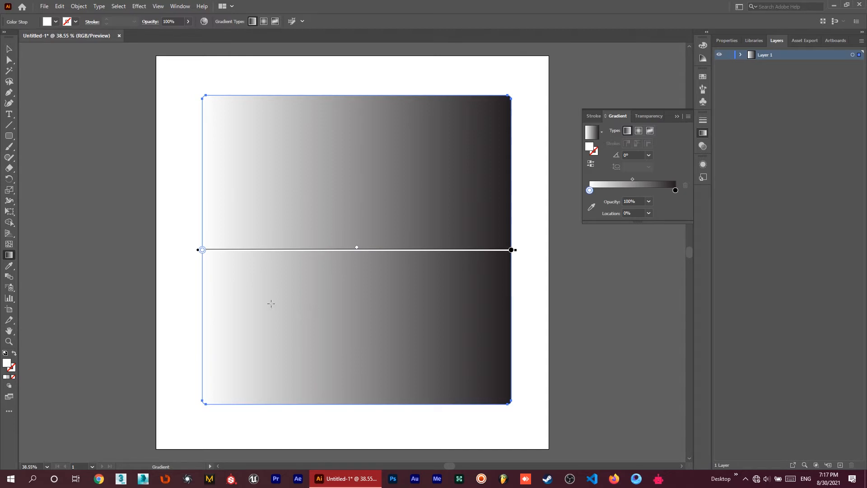
mouse_move(288, 315)
left_mouse_down()
mouse_move(288, 248)
mouse_move(455, 152)
mouse_move(464, 137)
left_mouse_up()
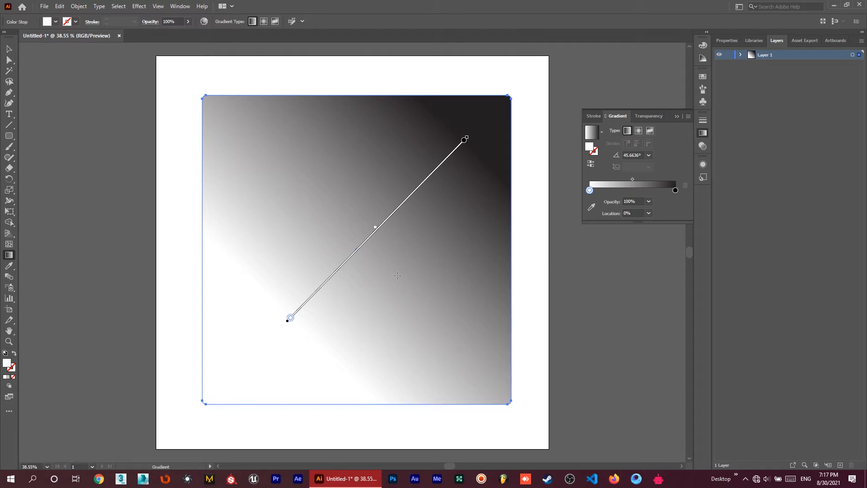
mouse_move(440, 230)
left_mouse_down()
mouse_move(388, 273)
mouse_move(410, 252)
left_mouse_up()
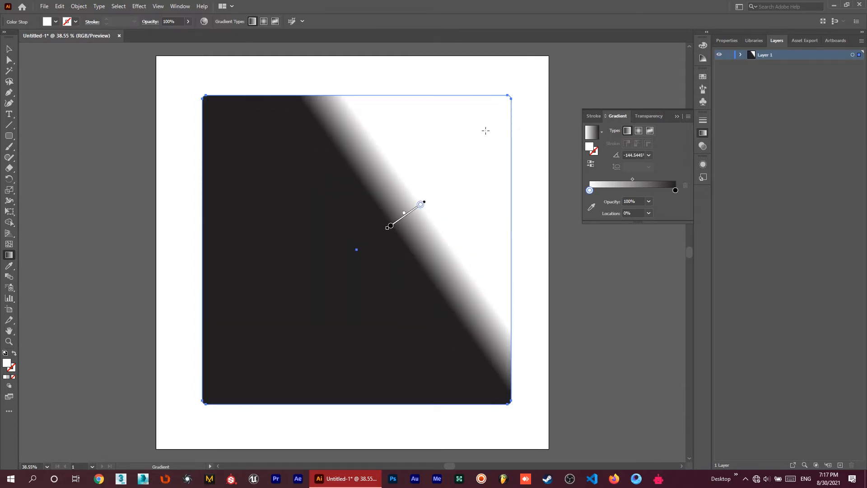
left_click_drag(496, 101, 218, 392)
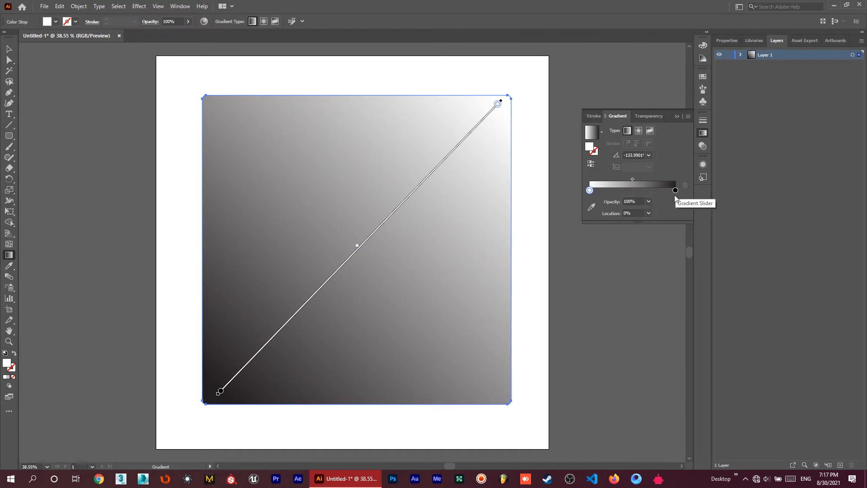
Try sliding the white and black colour stops along the gradient, returning each to its end
mouse_move(589, 190)
left_mouse_down()
mouse_move(660, 190)
mouse_move(575, 192)
left_mouse_up()
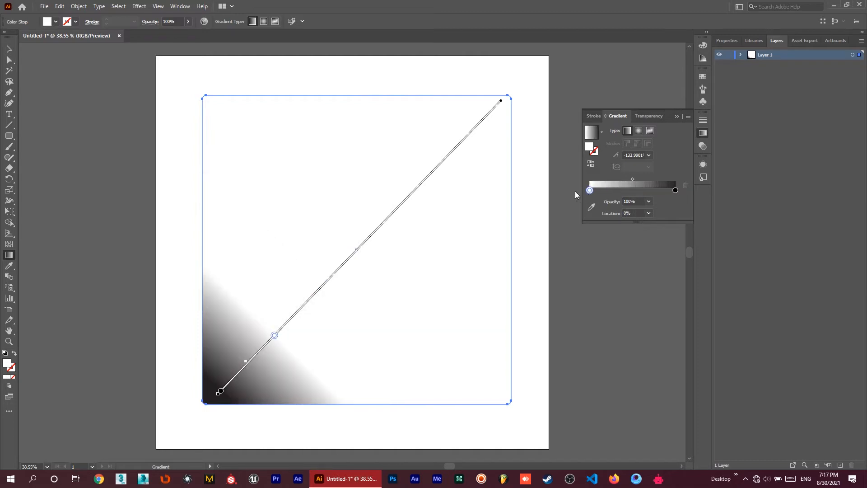
mouse_move(675, 190)
left_mouse_down()
mouse_move(649, 190)
mouse_move(676, 191)
left_mouse_up()
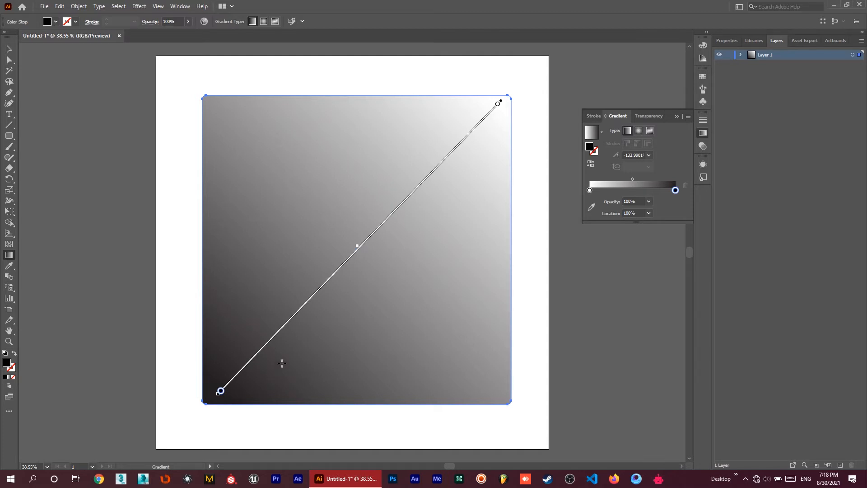
Examine the colour slider, swatch and eyedropper options for the gradient's white stop
double_click(590, 191)
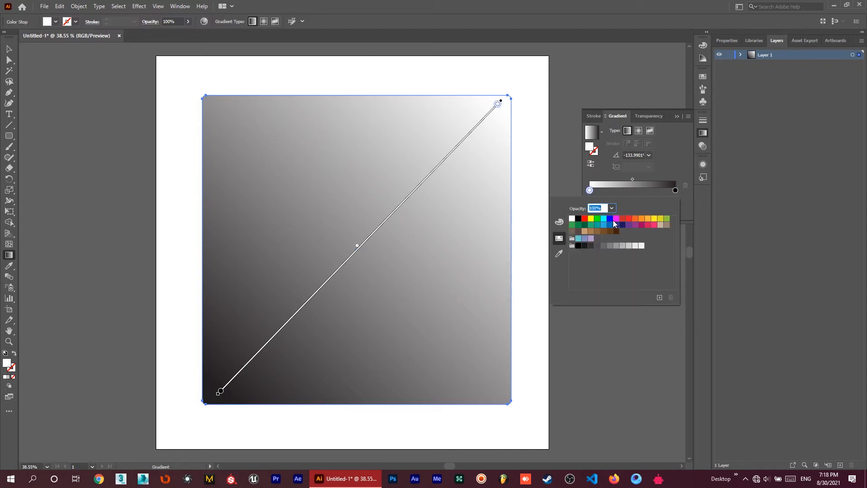
left_click(559, 222)
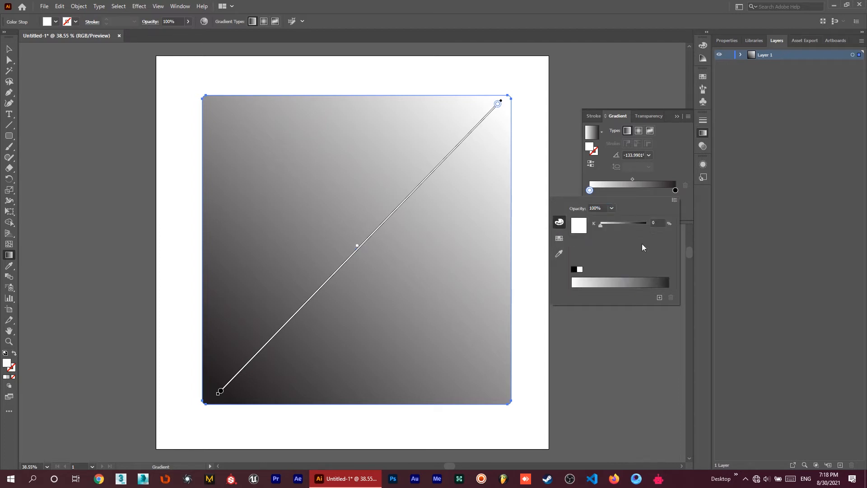
left_click(559, 238)
left_click(559, 253)
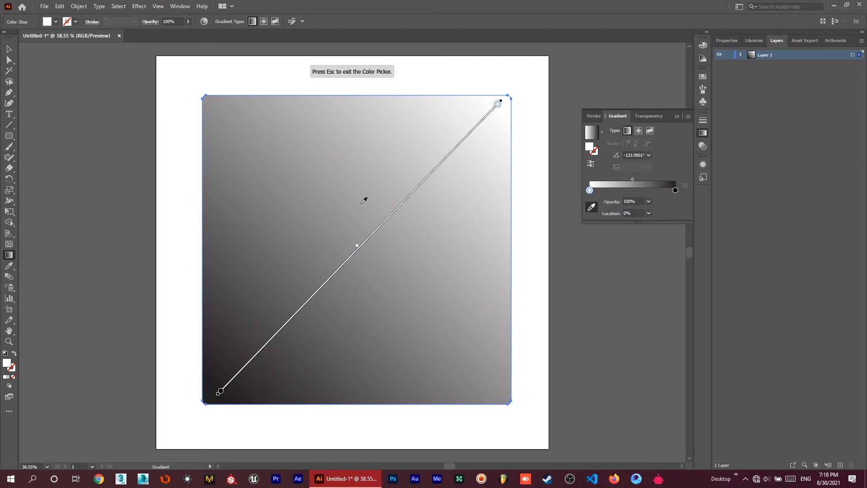
key("Escape")
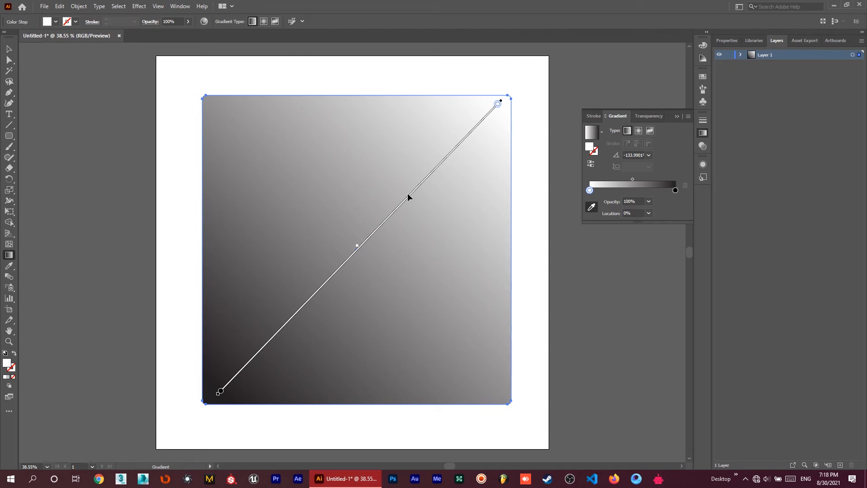
Recolour the gradient's black stop, trying red, orange and green, and settle on blue 3F41FF
double_click(675, 190)
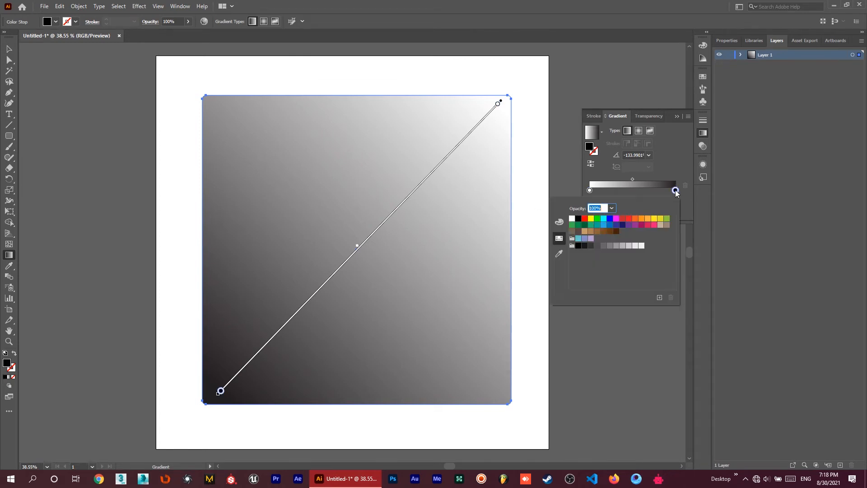
left_click(585, 219)
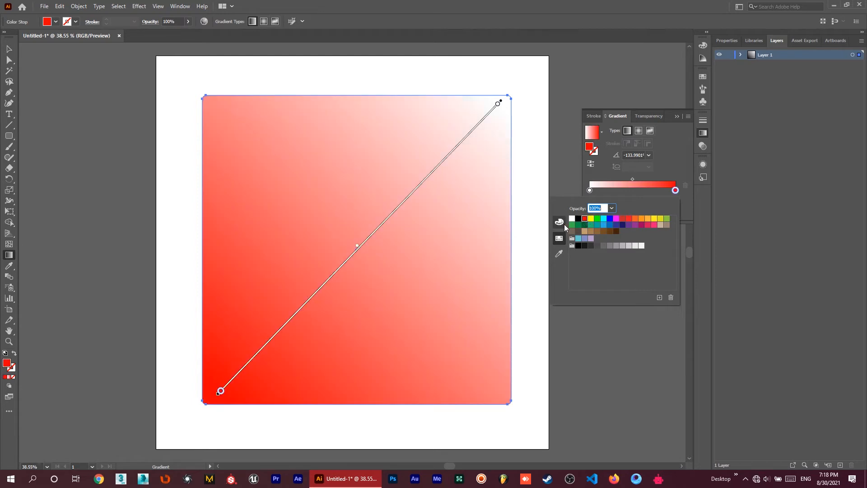
left_click(563, 223)
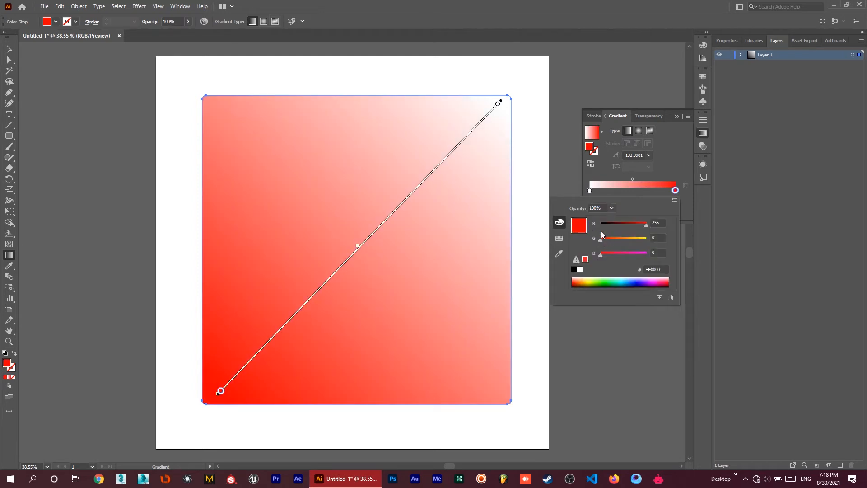
left_click_drag(601, 239, 613, 254)
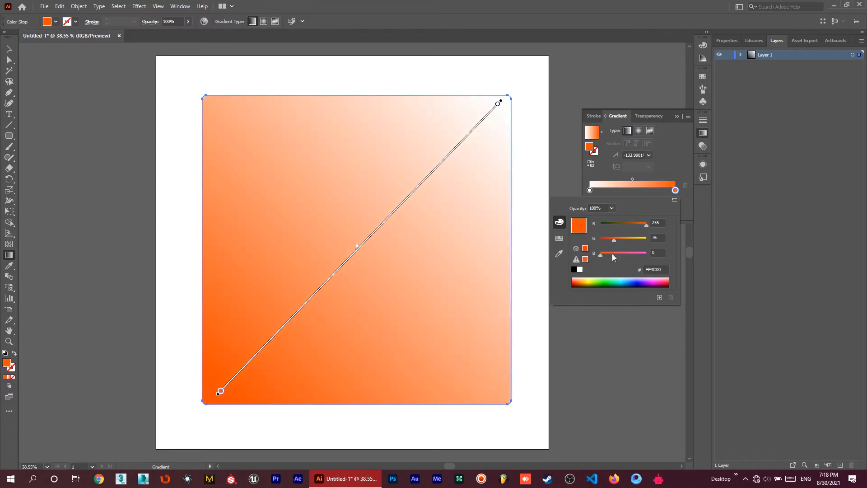
left_click(603, 281)
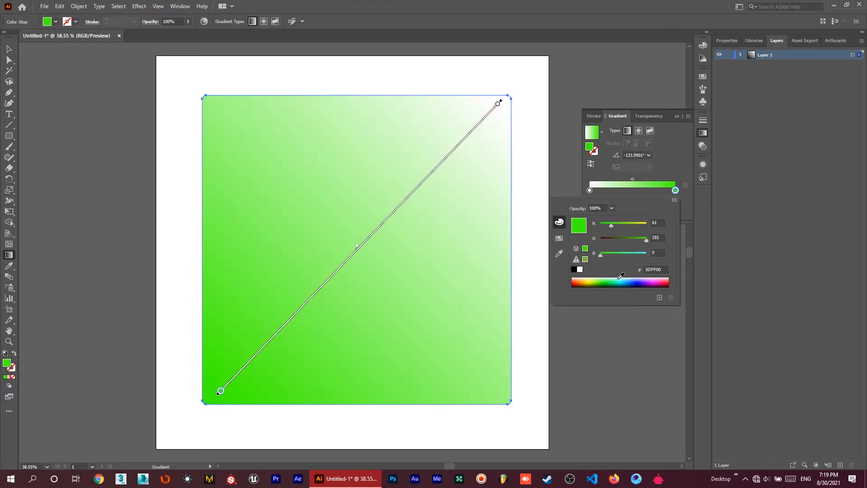
left_click(626, 281)
left_click(636, 281)
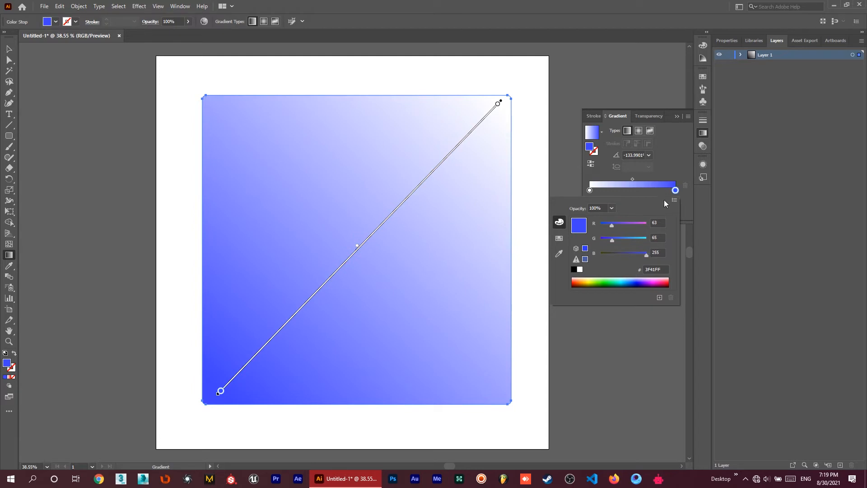
left_click(646, 192)
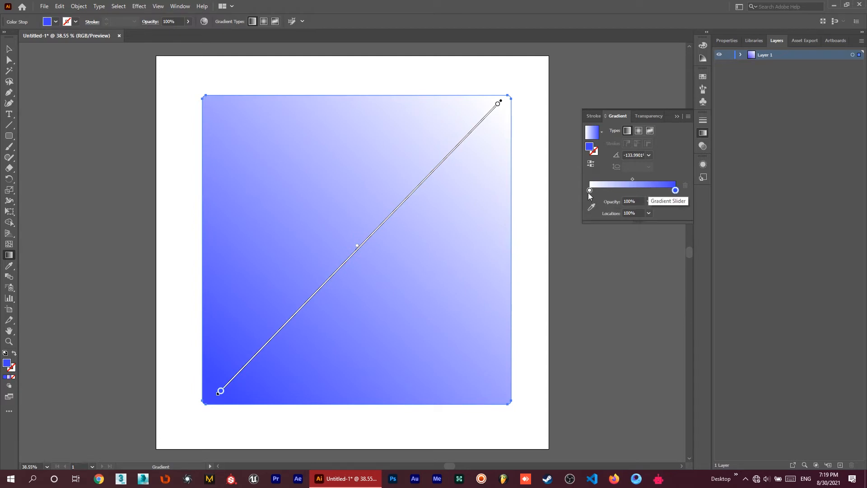
Set the gradient's white stop to a yellow swatch and soften it to pale yellow FCEE80
left_click(589, 191)
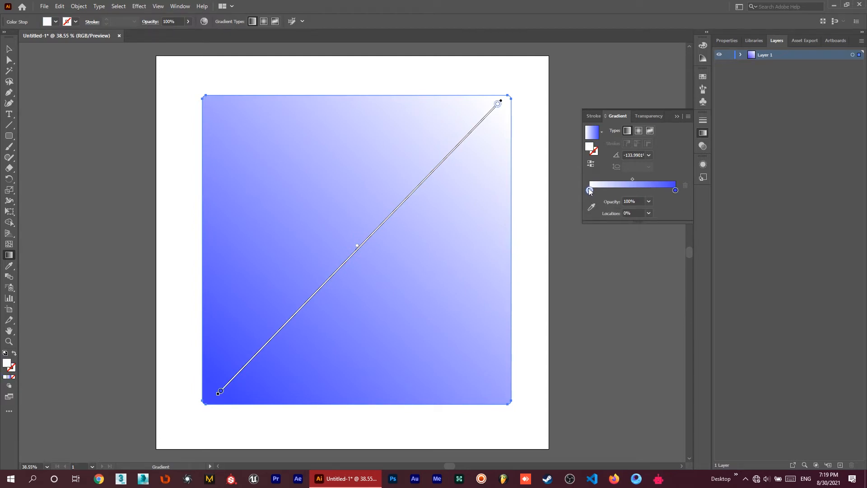
double_click(590, 190)
left_click(559, 238)
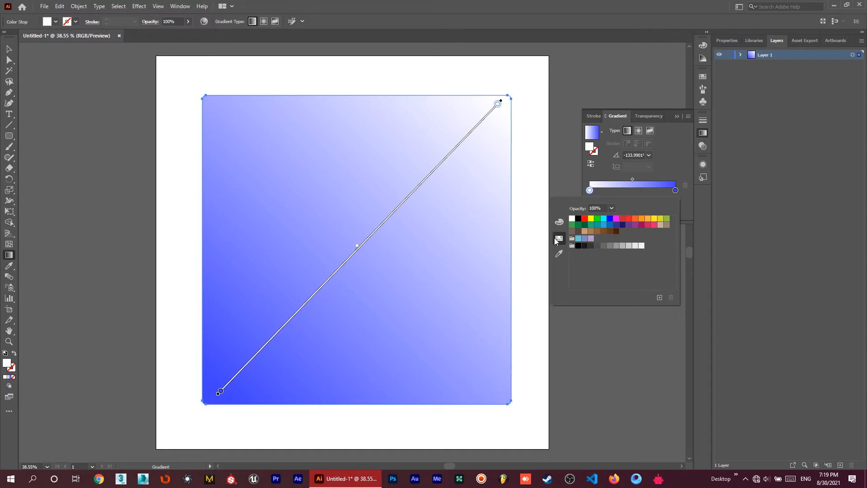
left_click(654, 220)
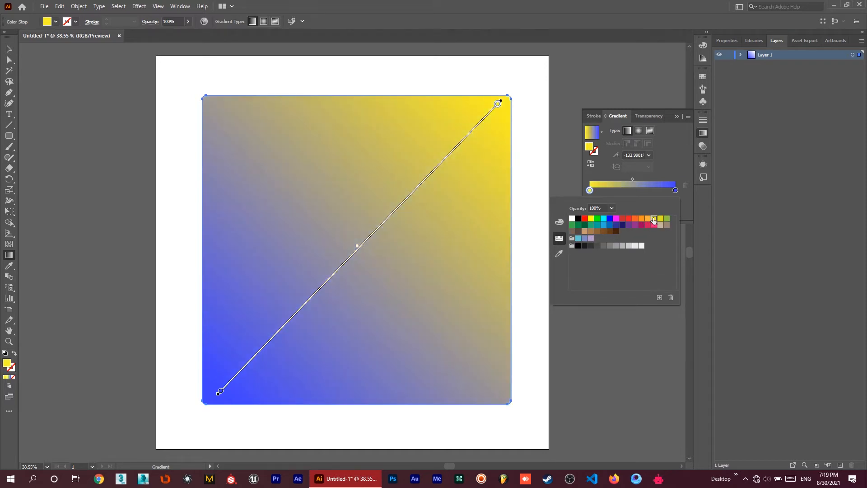
left_click(561, 222)
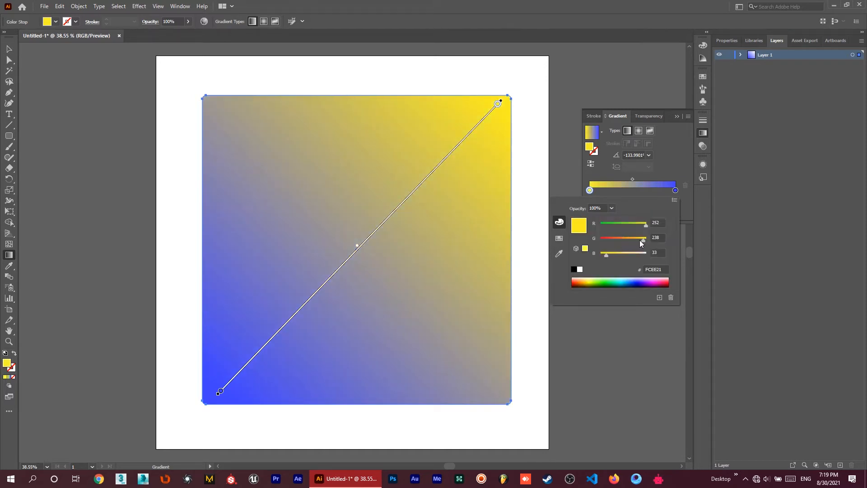
left_click_drag(606, 254, 622, 252)
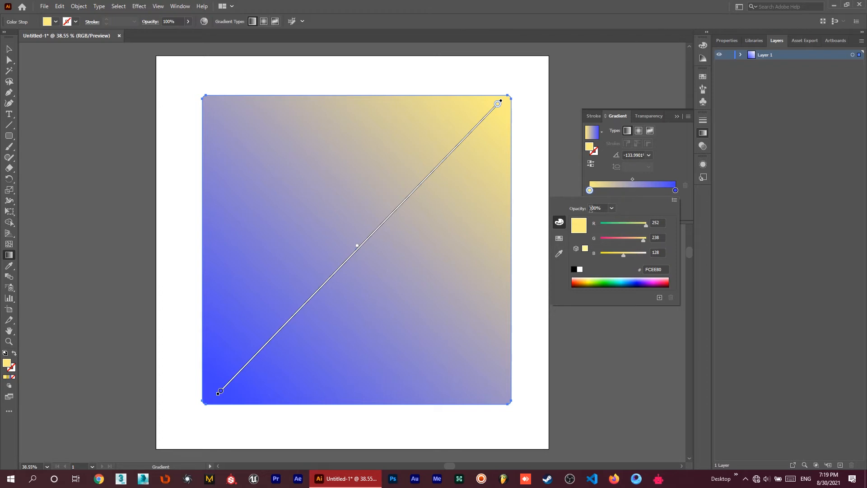
left_click(612, 208)
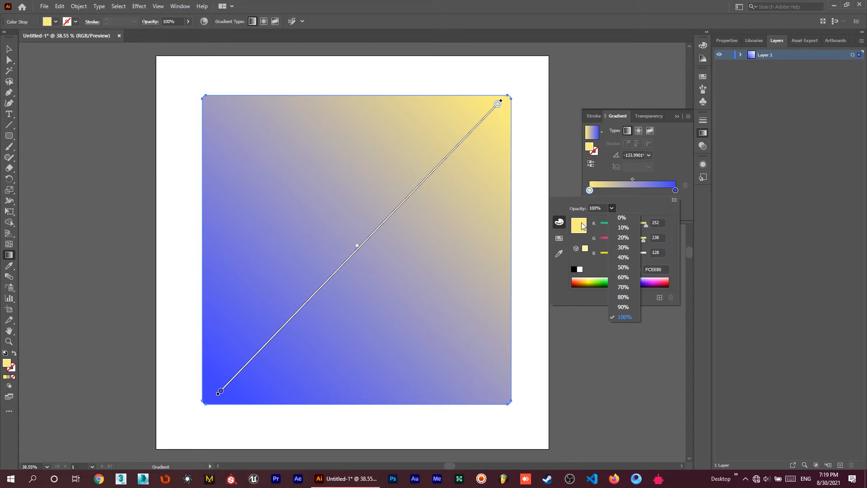
left_click(622, 201)
left_click(622, 190)
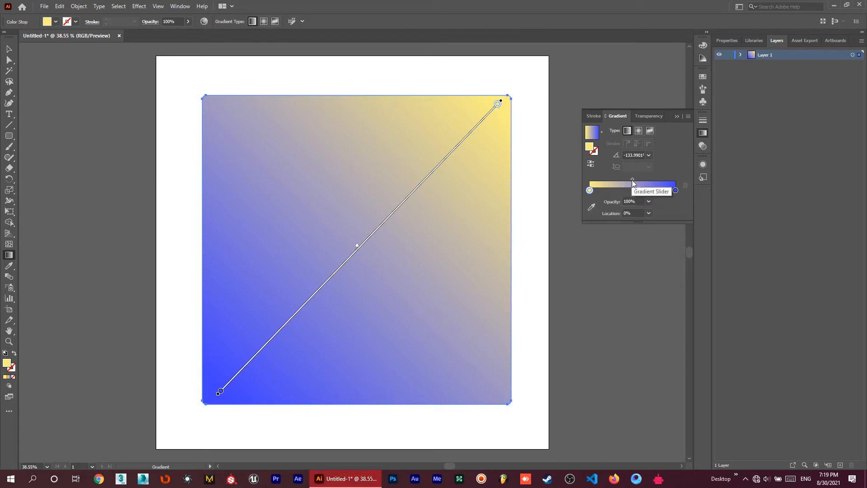
Shift the gradient's midpoint to about 49.5% and select the yellow stop on the square
mouse_move(634, 178)
left_mouse_down()
mouse_move(620, 178)
mouse_move(652, 178)
mouse_move(632, 182)
left_mouse_up()
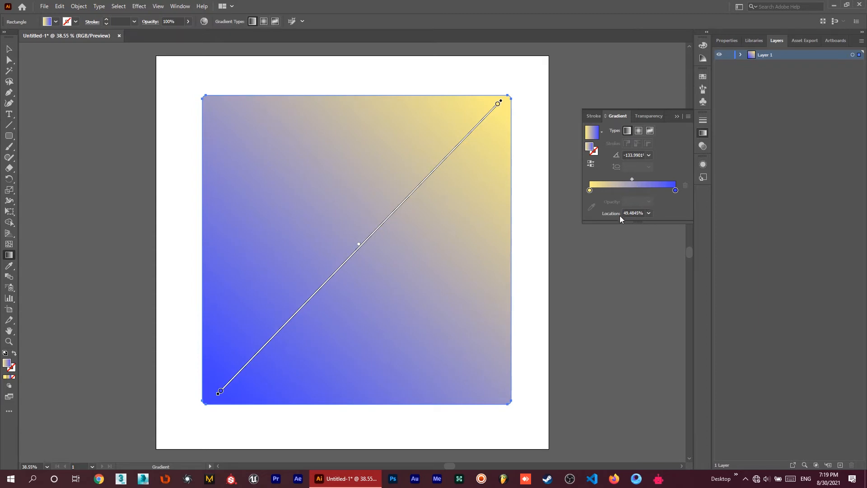
left_click(498, 104)
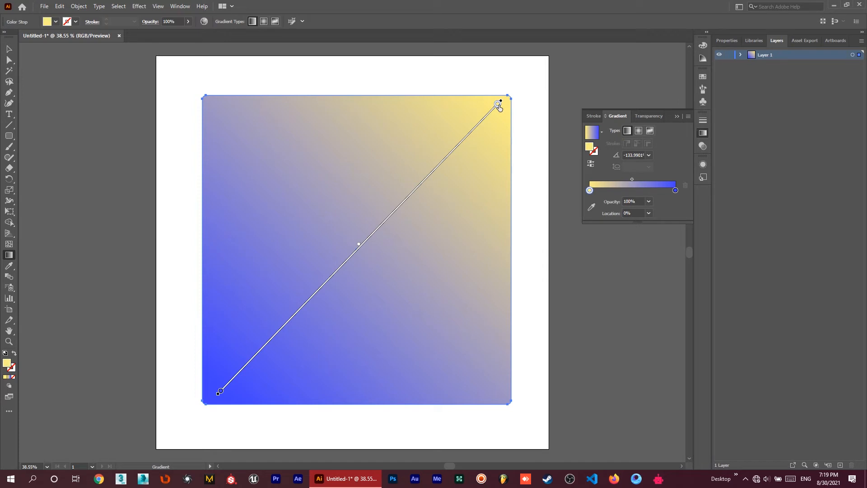
Move the yellow stop along the square's gradient to a location of about 20%
left_click(649, 214)
left_click(649, 214)
left_click_drag(498, 104, 442, 161)
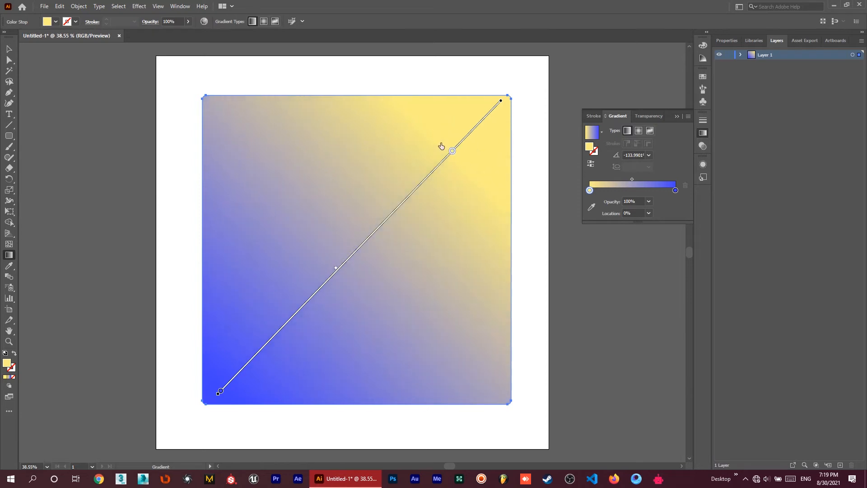
Try 30% opacity on the yellow stop, and undo the change
left_click(648, 202)
left_click(659, 234)
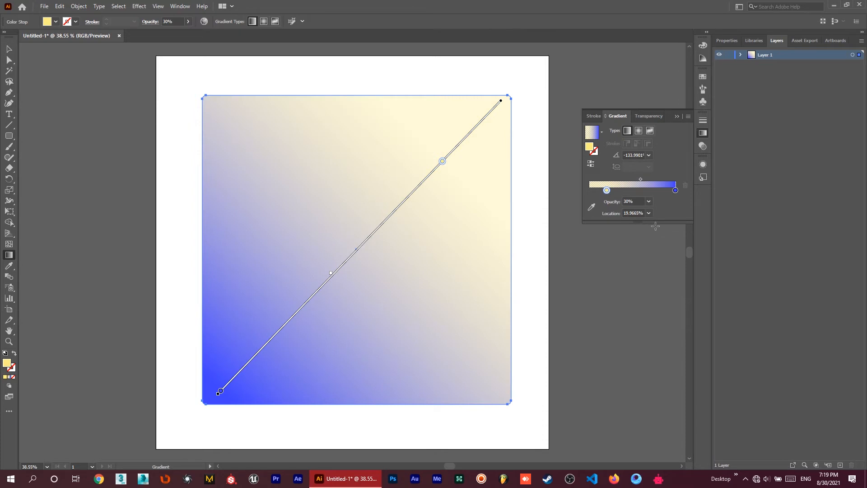
key("ctrl+z")
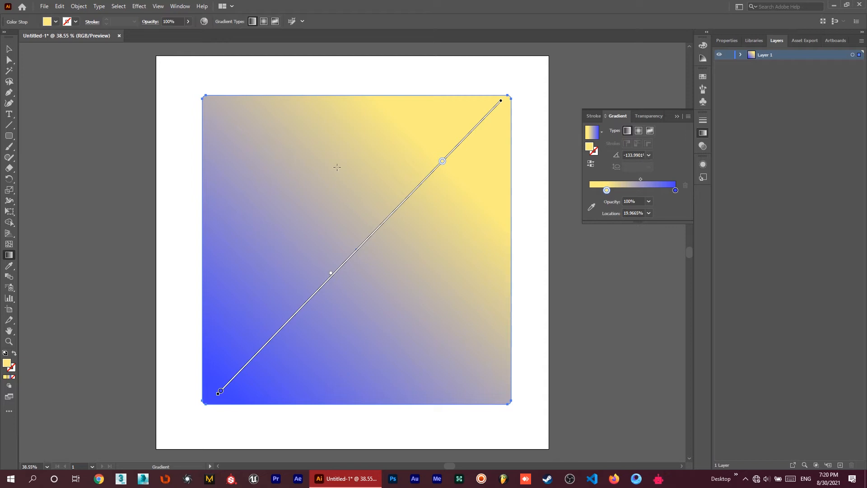
Redraw the square's gradient direction vertically and diagonally, set its angle to 135°, and switch its type to radial
left_click_drag(388, 127, 388, 348)
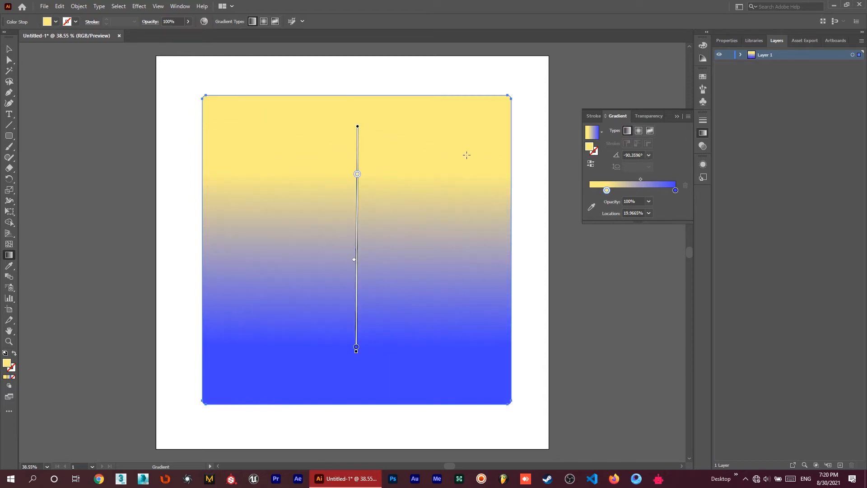
left_click_drag(464, 143, 286, 320)
left_click(649, 155)
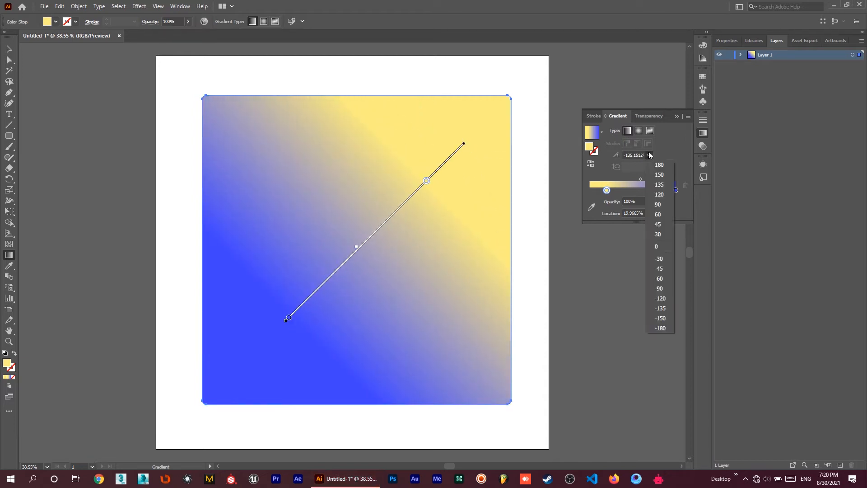
left_click(653, 188)
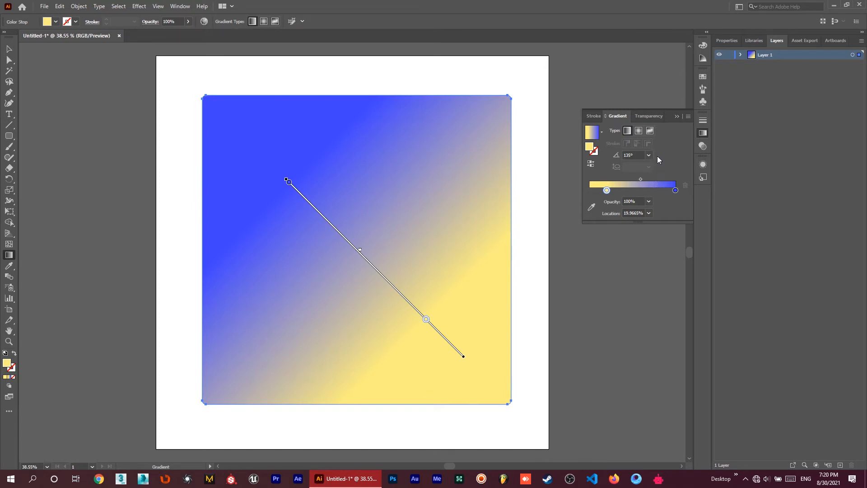
left_click(639, 131)
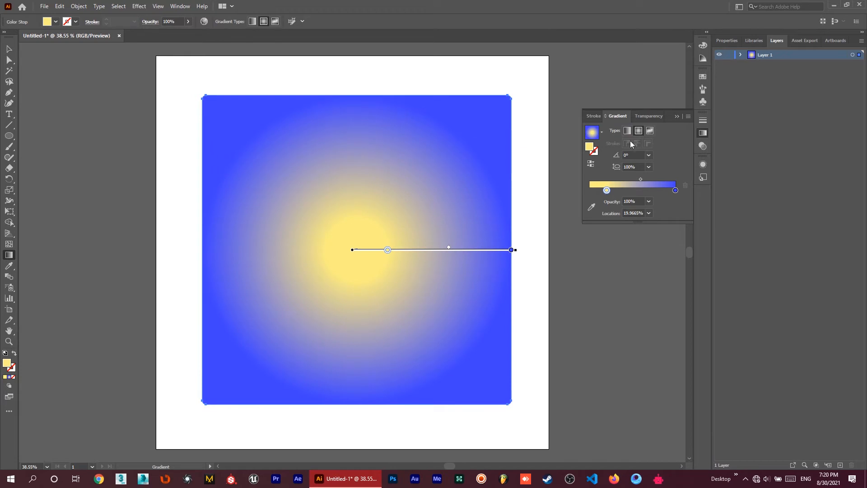
Select the rounded square and delete it from the artboard
left_click(8, 50)
left_click_drag(199, 73, 289, 181)
key("Delete")
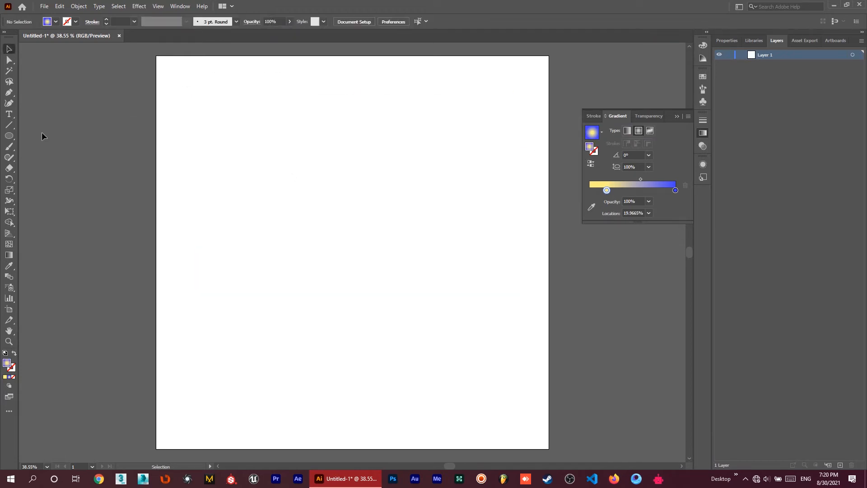
Draw a circle about 898.5 px in diameter and move it slightly up on the artboard
left_click(8, 135)
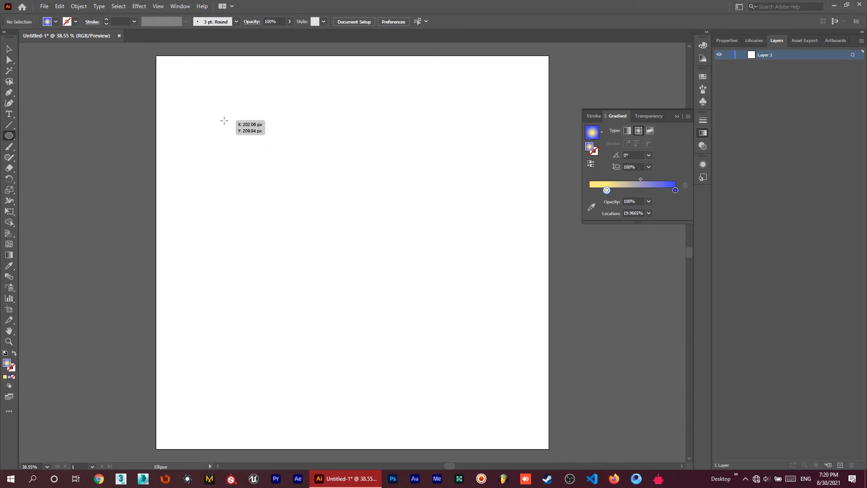
left_click_drag(224, 121, 496, 384)
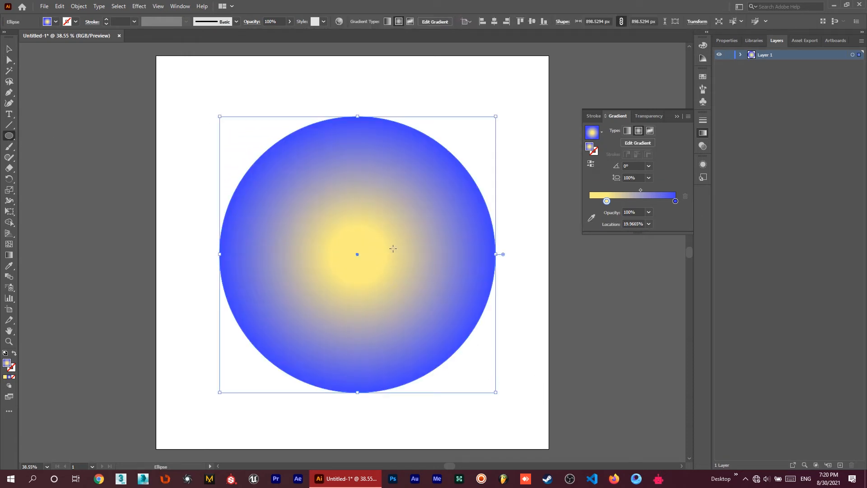
key("v")
left_click_drag(397, 241, 376, 198)
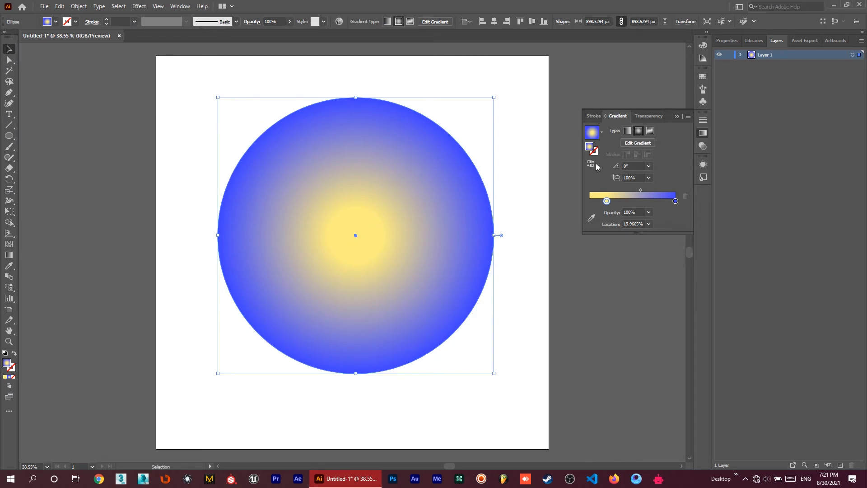
Redraw the circle's radial gradient from its upper right to its lower left at about -134.5°, trying different centre positions
left_click(633, 145)
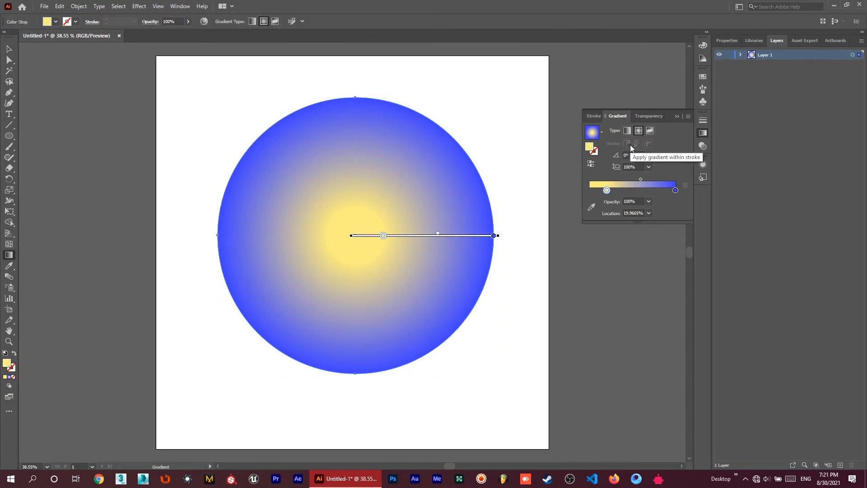
left_click_drag(404, 182, 295, 331)
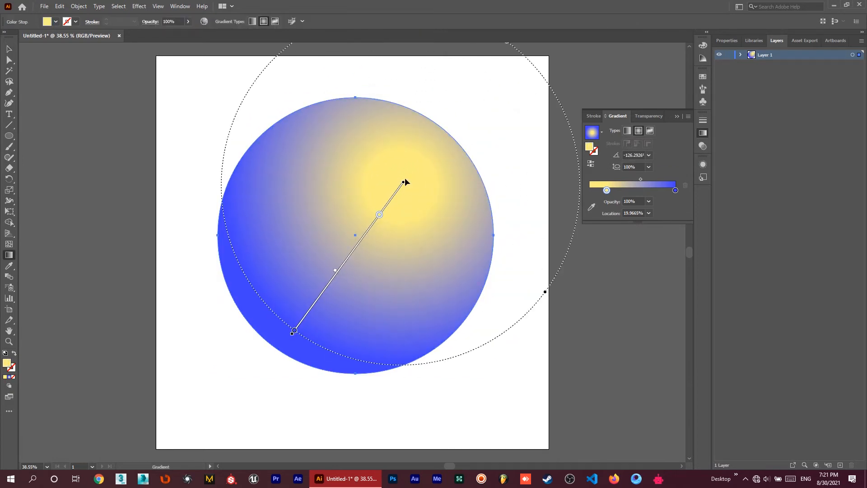
mouse_move(402, 182)
left_mouse_down()
mouse_move(399, 195)
mouse_move(298, 277)
mouse_move(489, 215)
mouse_move(464, 164)
left_mouse_up()
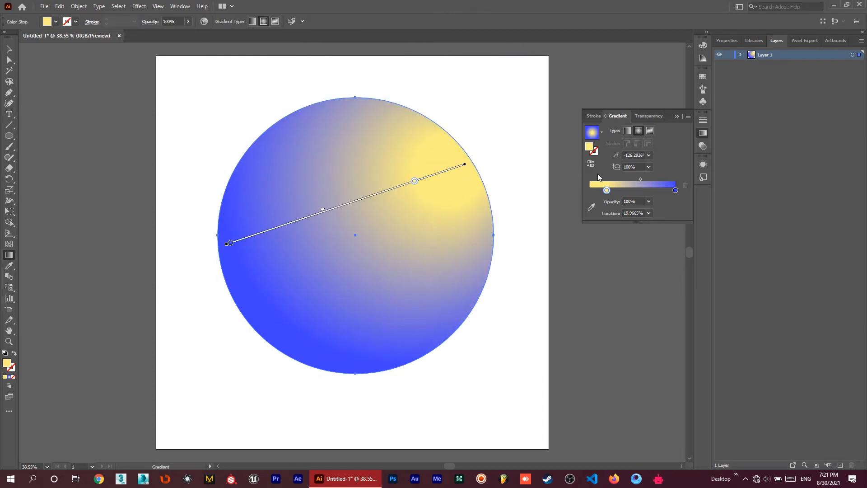
left_click_drag(415, 201, 273, 344)
Move the circle's yellow gradient stop to location 0% and recolour it white FFFFFF
mouse_move(384, 232)
left_mouse_down()
mouse_move(370, 247)
mouse_move(397, 218)
left_mouse_up()
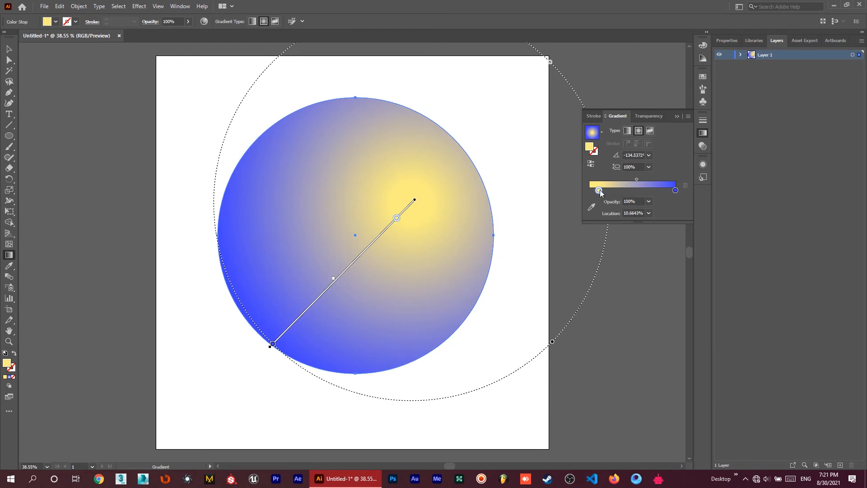
left_click_drag(597, 193, 589, 192)
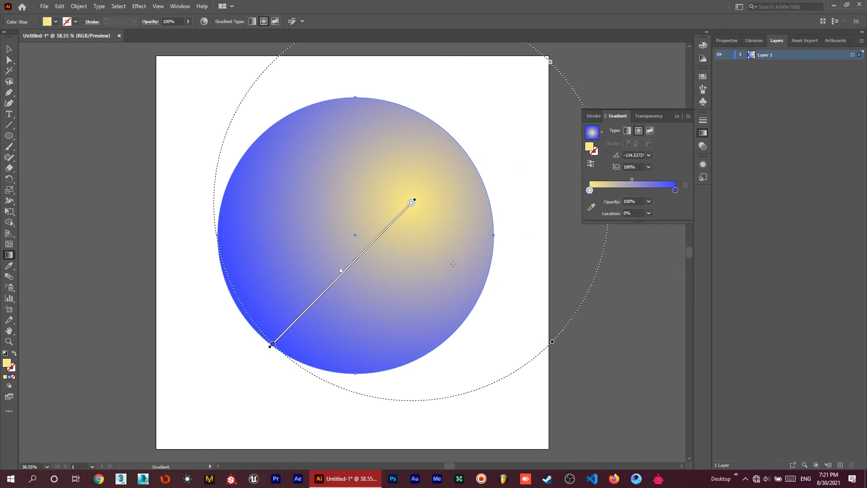
double_click(590, 190)
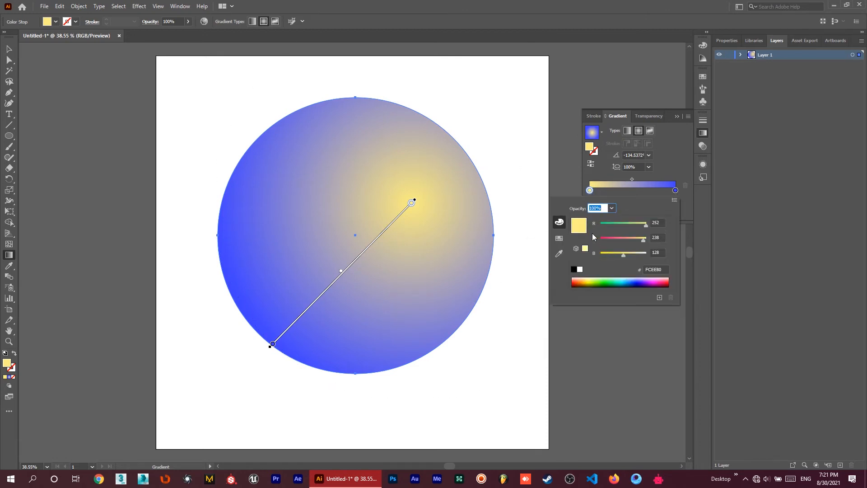
left_click_drag(626, 281, 623, 256)
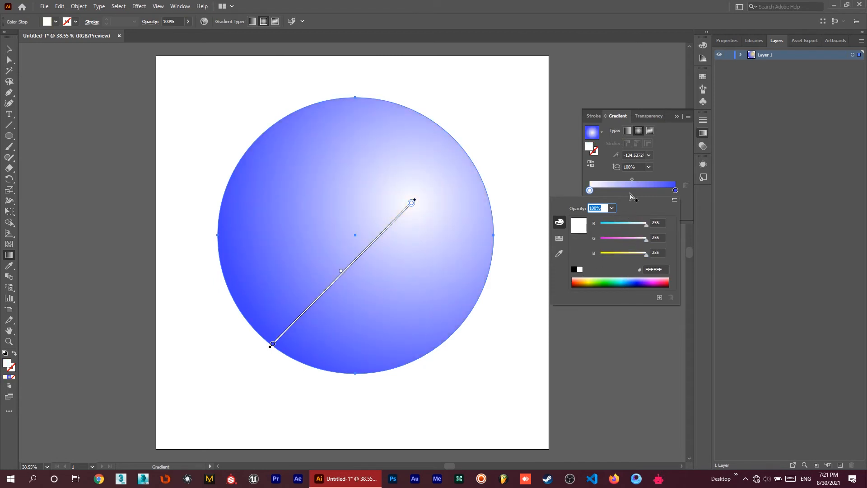
Add a gradient stop near the blue end, colour it red BF0005, and move it to the middle of the gradient
left_click(660, 189)
double_click(675, 192)
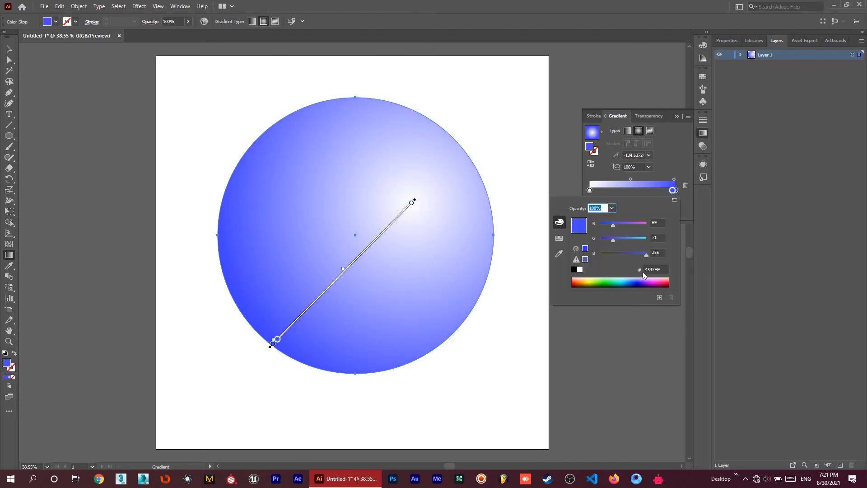
left_click(668, 285)
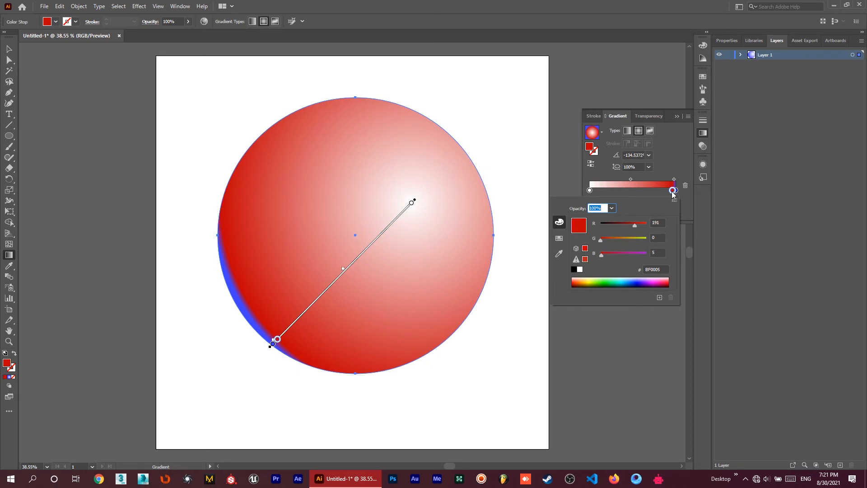
left_click(673, 191)
left_click_drag(673, 191, 630, 198)
Recolour the gradient's blue end stop black 000000
double_click(676, 191)
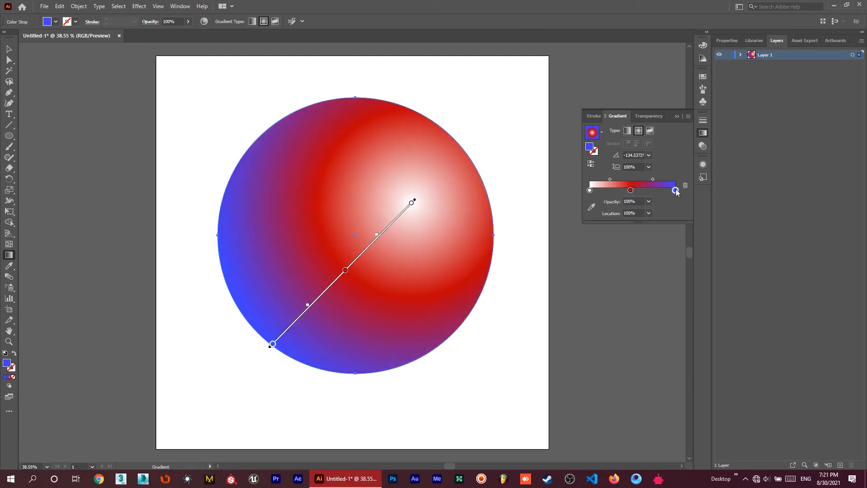
left_click(573, 269)
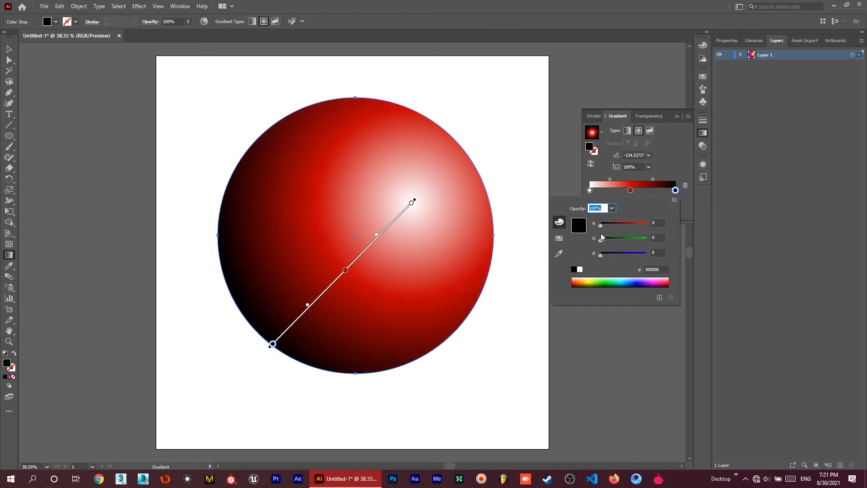
left_click(660, 172)
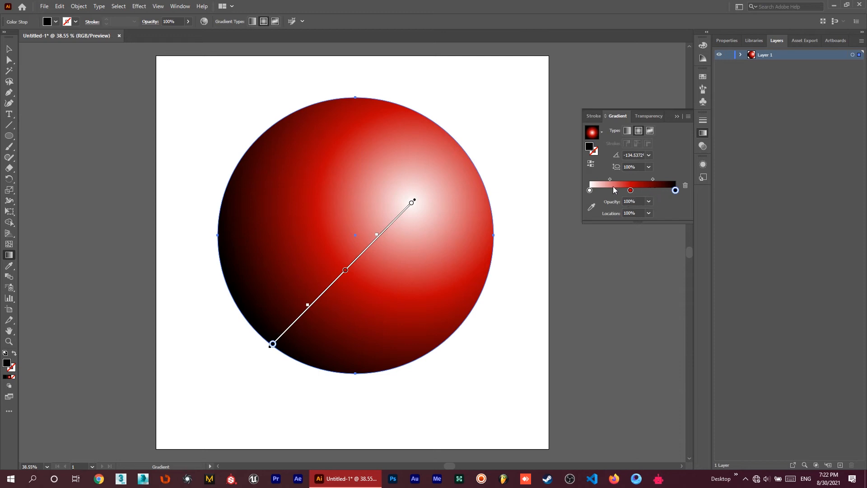
Add three extra stops to the gradient, undo the last two, and delete the remaining dark red one
left_click(654, 190)
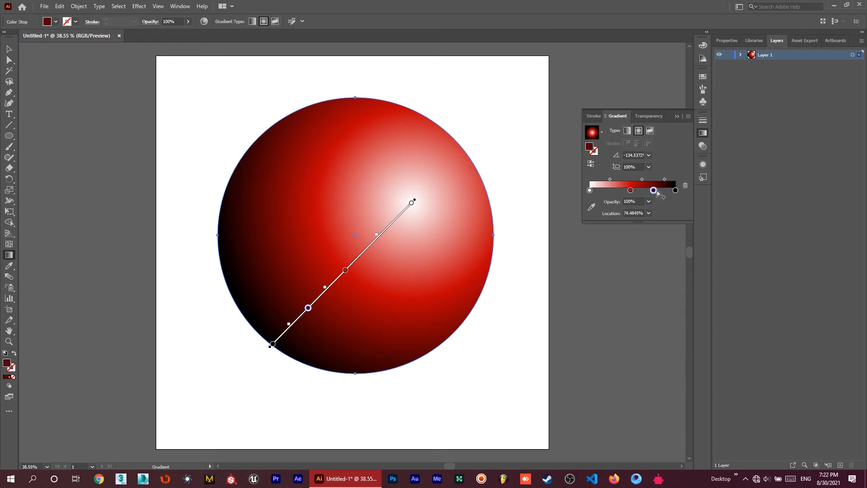
left_click(606, 191)
left_click(644, 191)
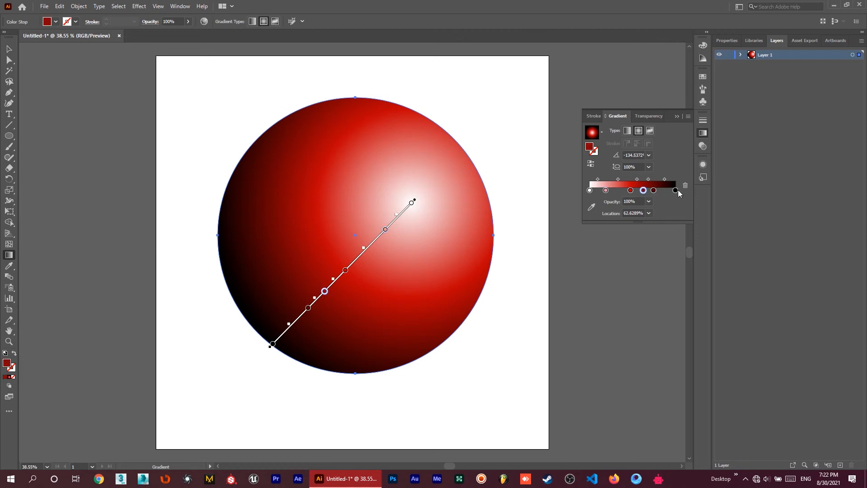
key("ctrl+z")
key("ctrl+z")
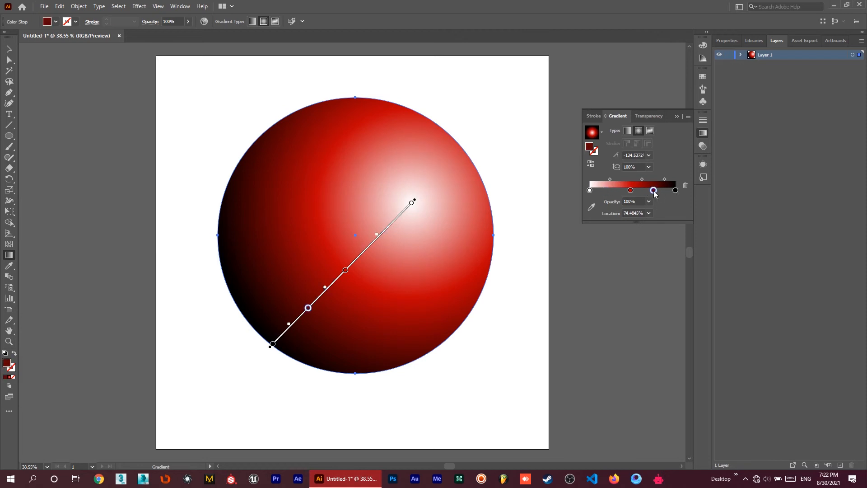
left_click(686, 186)
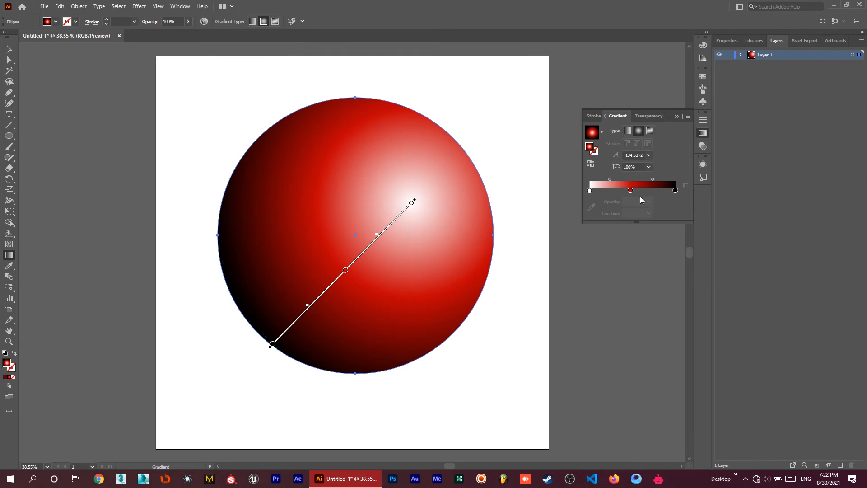
Apply a freeform gradient in Points mode to the circle, placing one point at its upper left and one at its lower right
key("v")
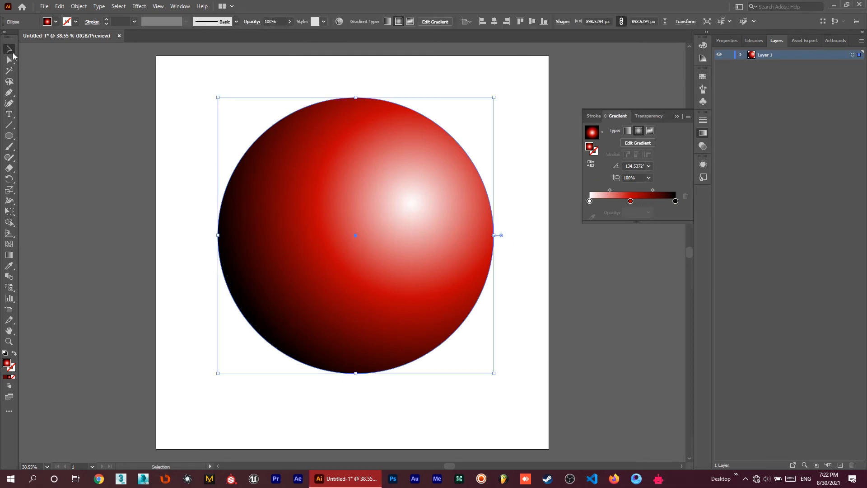
left_click(204, 108)
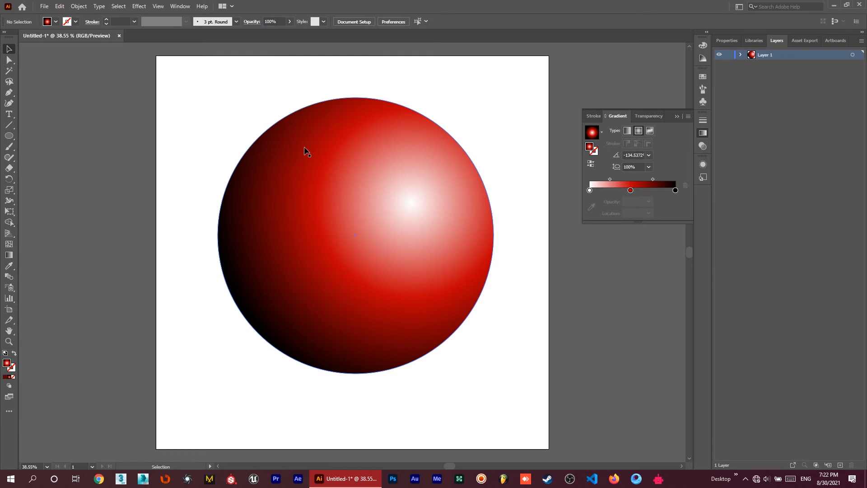
key("g")
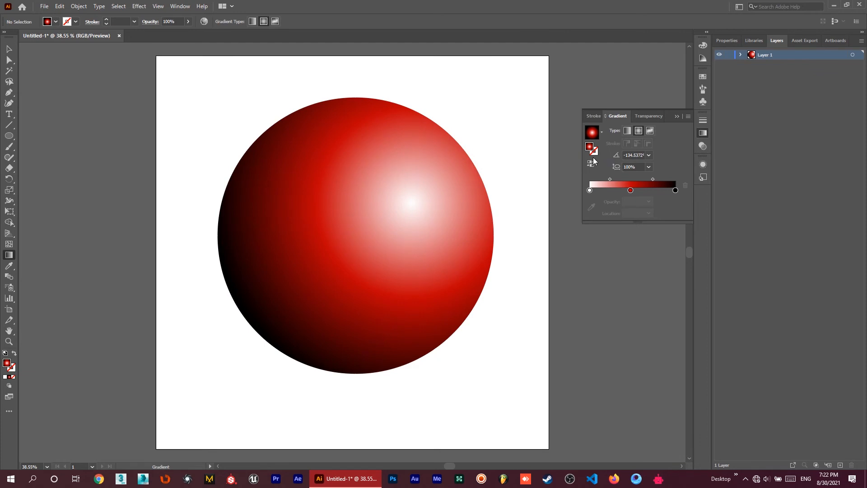
left_click(649, 131)
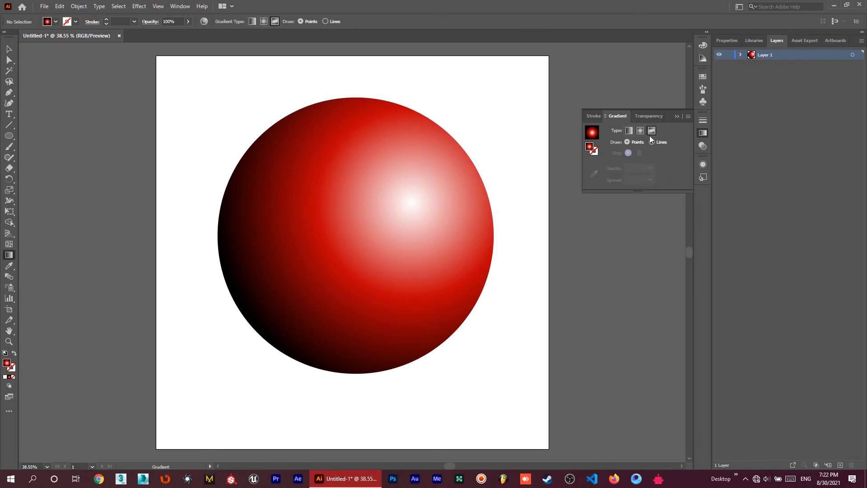
left_click(315, 174)
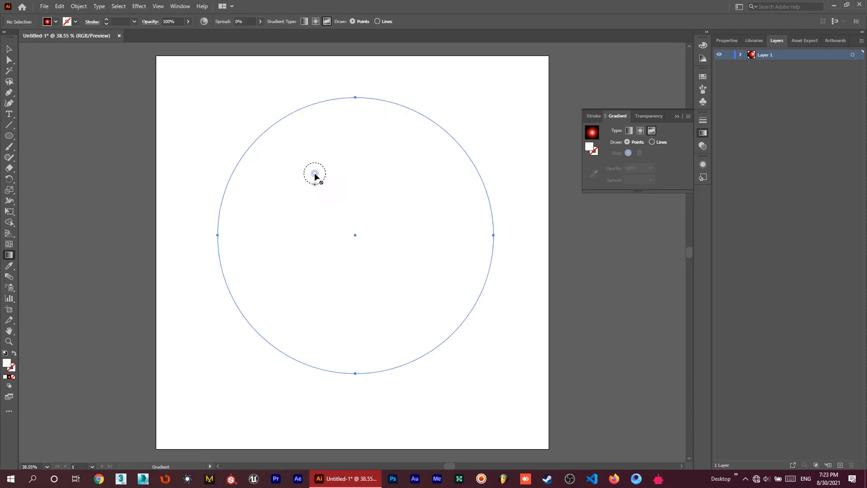
left_click(418, 308)
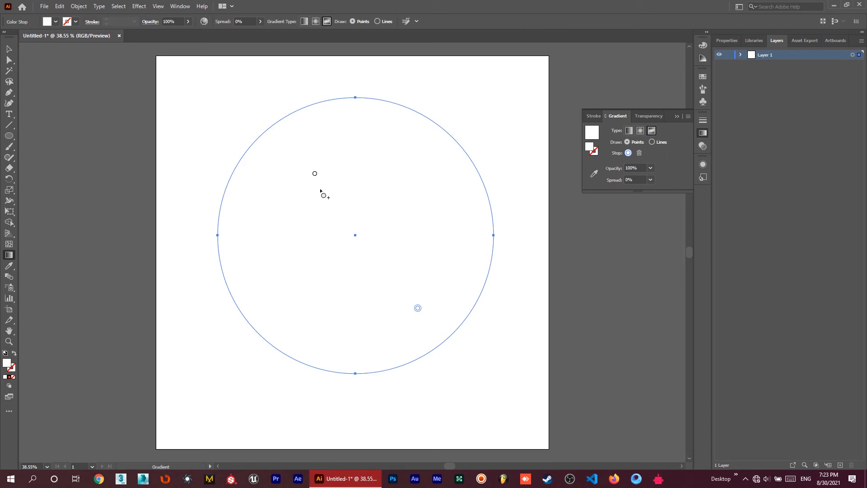
Recolour the upper-left freeform gradient point green 3AFF2A
left_click(315, 175)
double_click(315, 175)
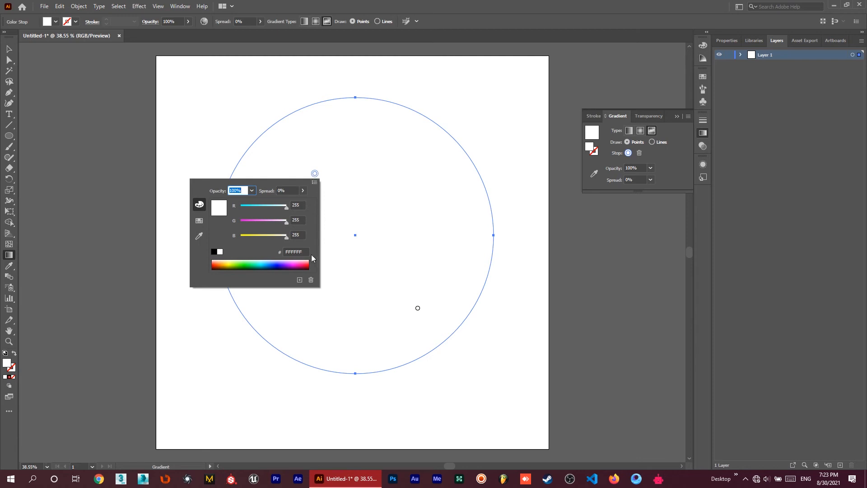
left_click(252, 263)
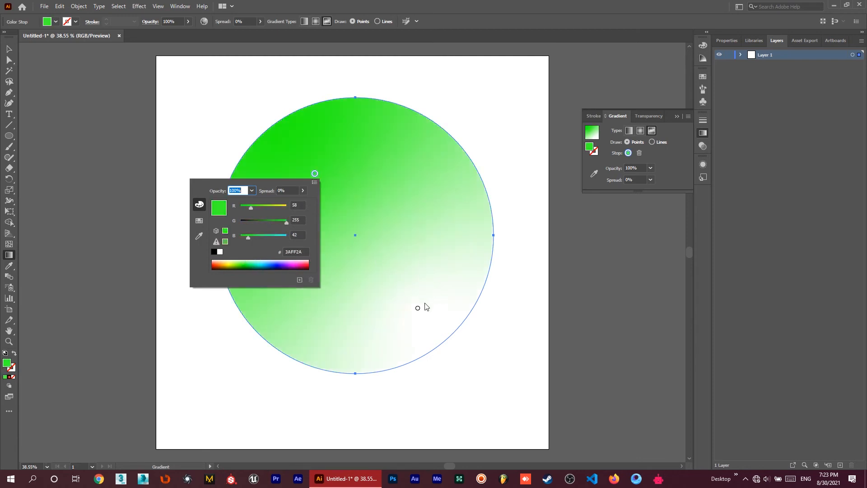
Recolour the lower-right freeform gradient point blue 0400E9
double_click(417, 308)
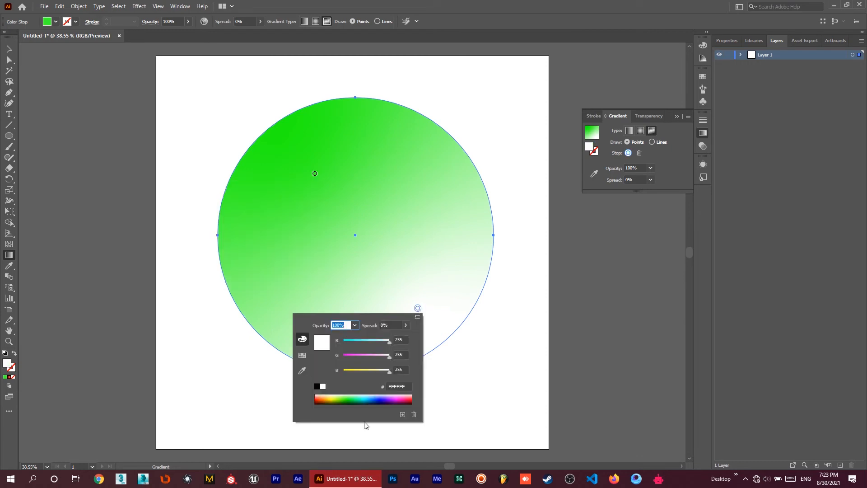
left_click(384, 398)
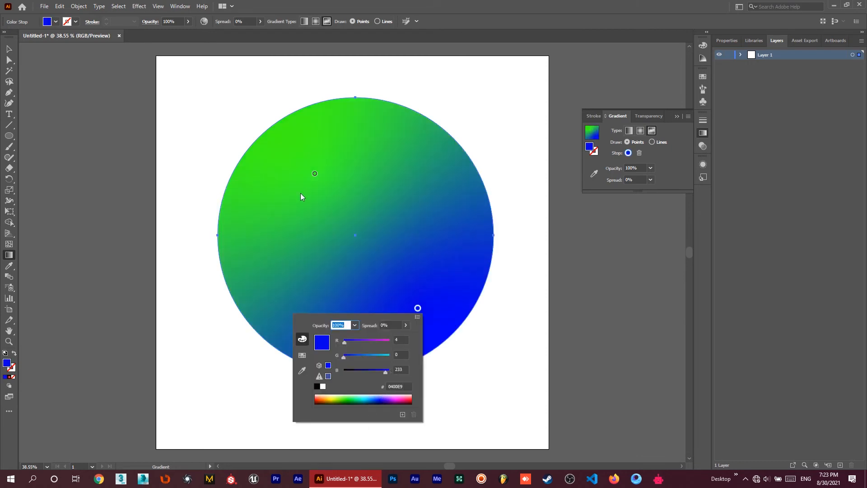
Nudge the upper-left green point slightly down, try widening its spread to 100%, and undo the spread change
left_click_drag(315, 174, 315, 176)
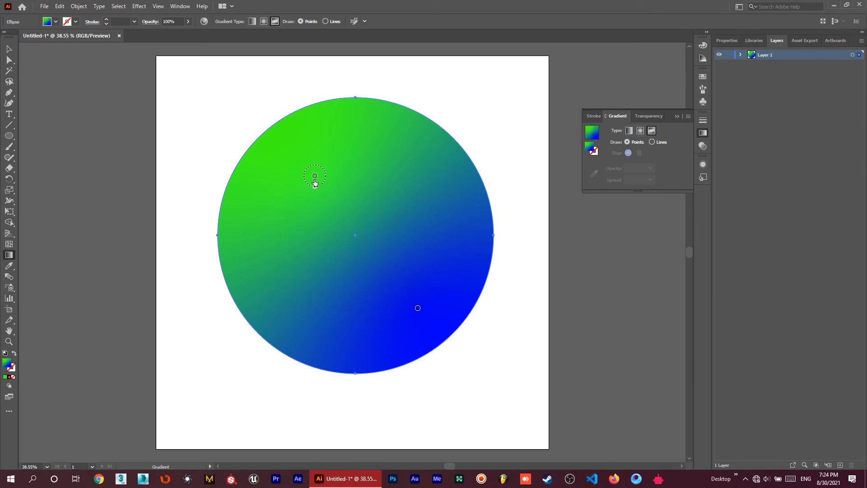
left_click_drag(315, 187, 331, 228)
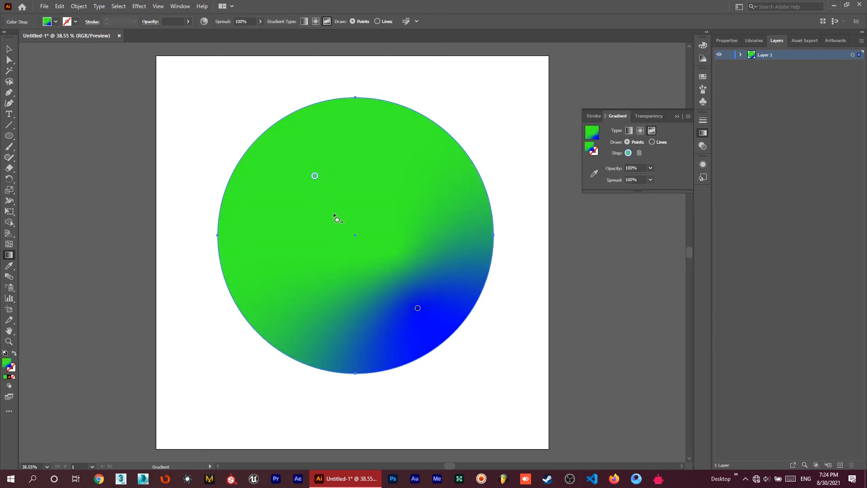
key("ctrl+z")
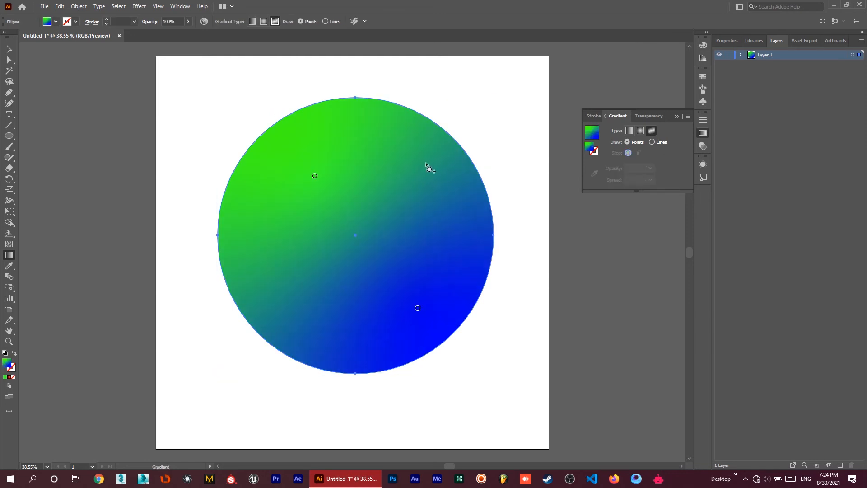
Add freeform gradient points at the circle's upper right and lower left, and recolour the upper-right one dark red 6A0002
left_click(428, 172)
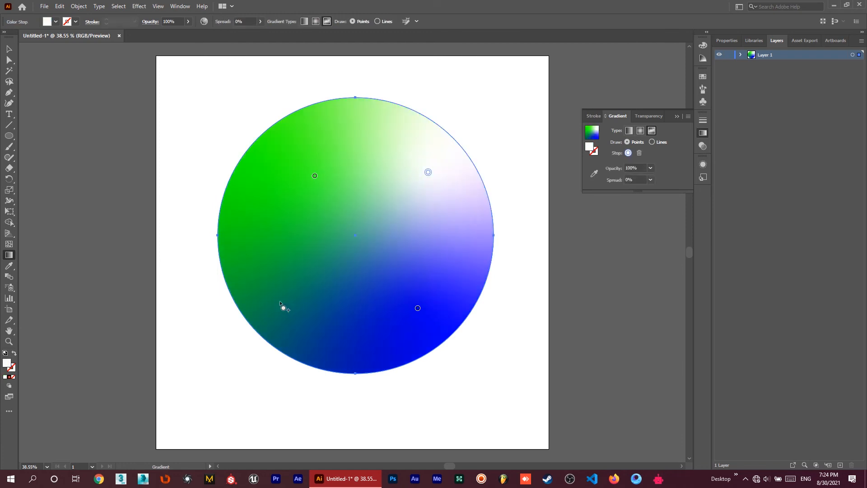
left_click(279, 299)
left_click(429, 173)
double_click(428, 172)
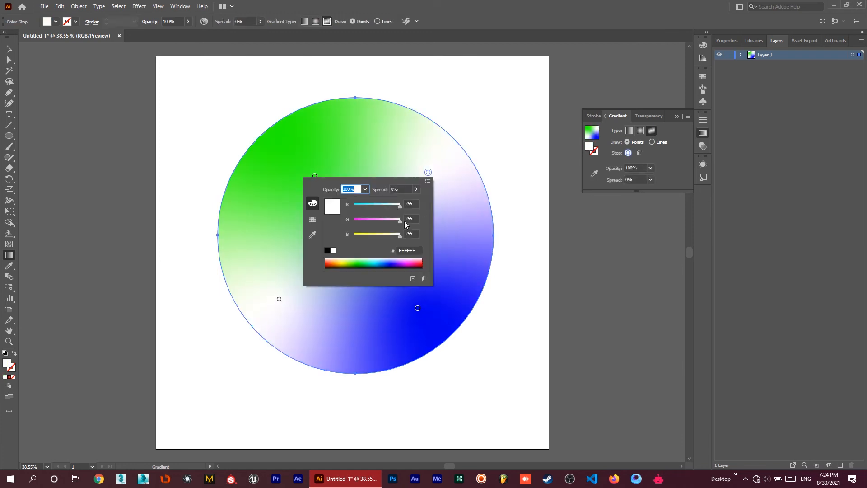
left_click(404, 261)
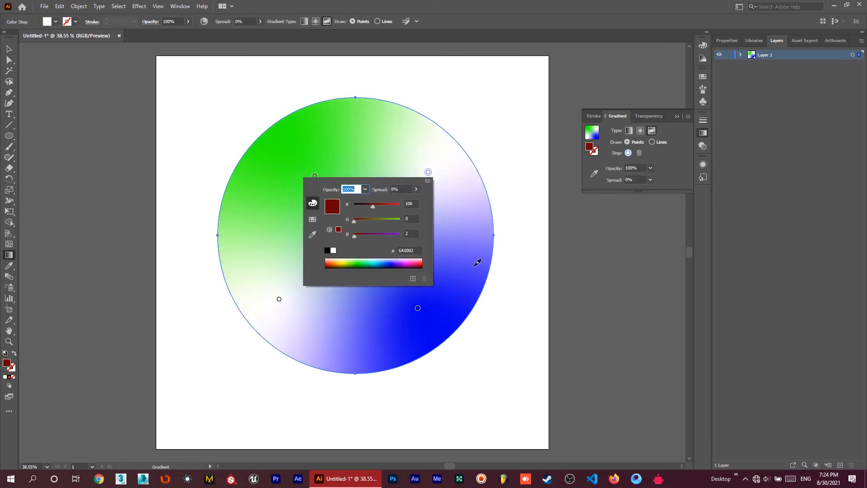
key("Escape")
Recolour the lower-left freeform gradient point olive yellow A4AA00
double_click(279, 300)
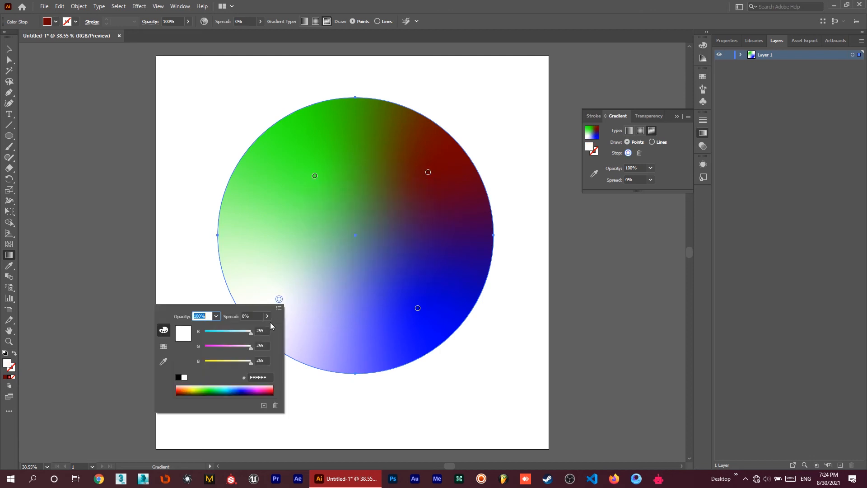
left_click(197, 387)
left_click_drag(195, 391, 193, 393)
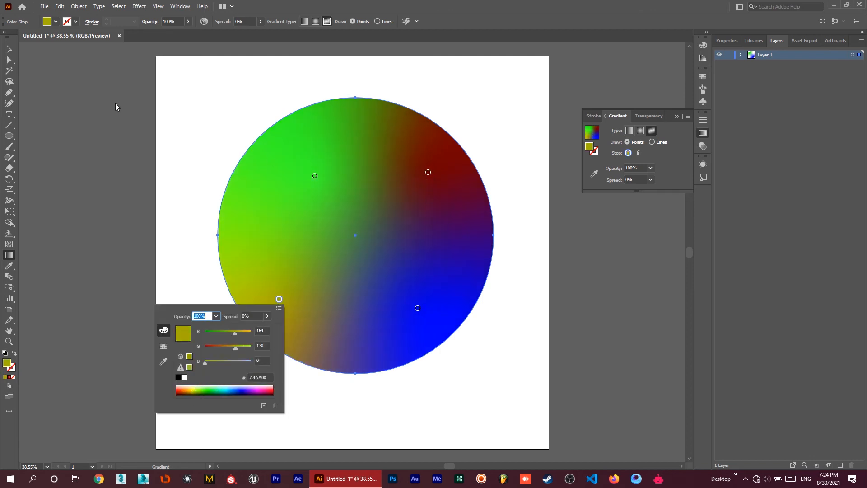
key("Escape")
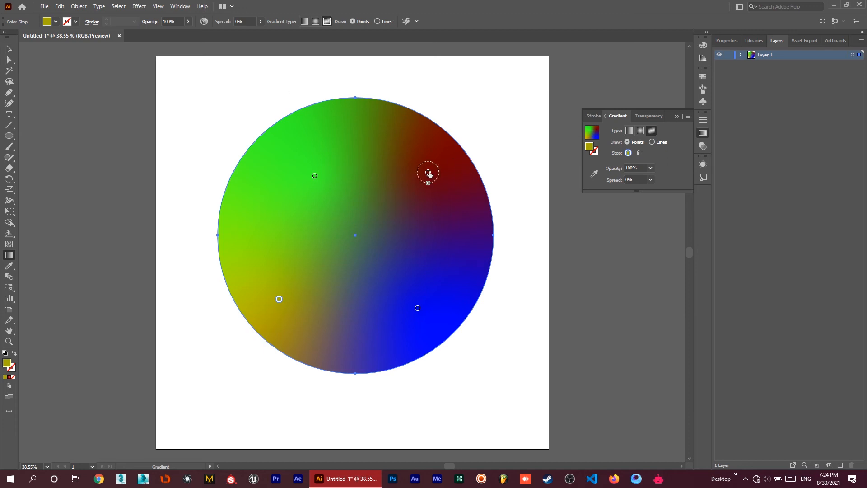
Move the dark red point slightly to the left and set its spread to 80%
mouse_move(428, 172)
left_mouse_down()
mouse_move(409, 160)
mouse_move(430, 180)
mouse_move(418, 172)
left_mouse_up()
left_click_drag(419, 183, 418, 206)
key("ctrl+z")
left_click(651, 179)
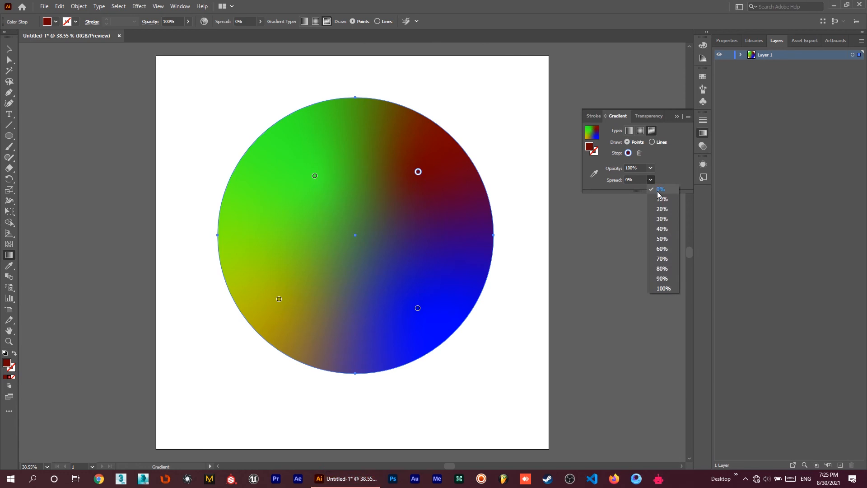
left_click(662, 268)
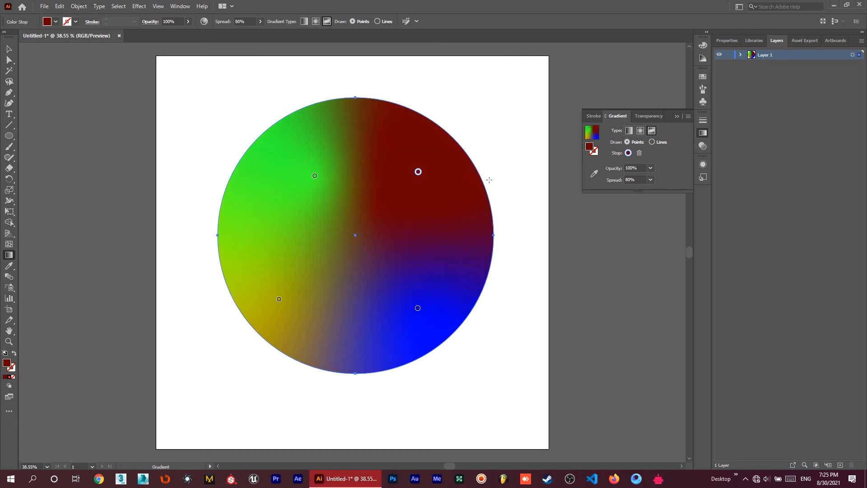
Delete all four freeform gradient points from the circle: dark red, blue, green and olive yellow
left_click(639, 153)
left_click(419, 309)
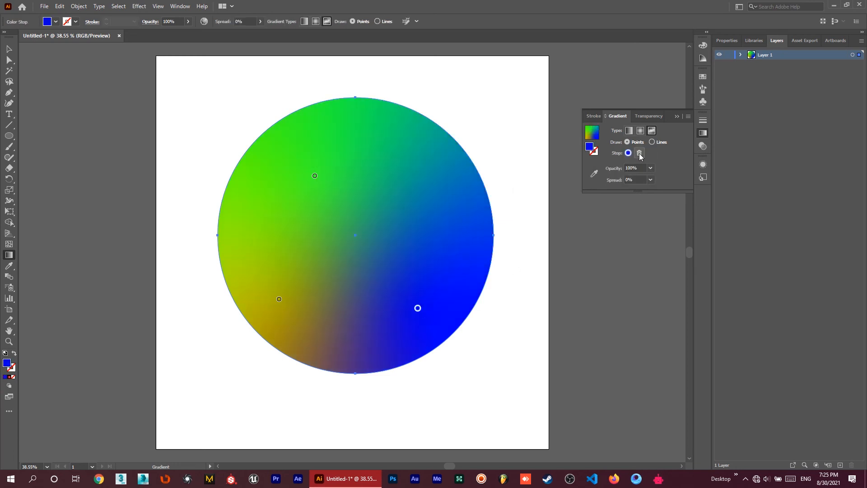
left_click(640, 153)
left_click(314, 177)
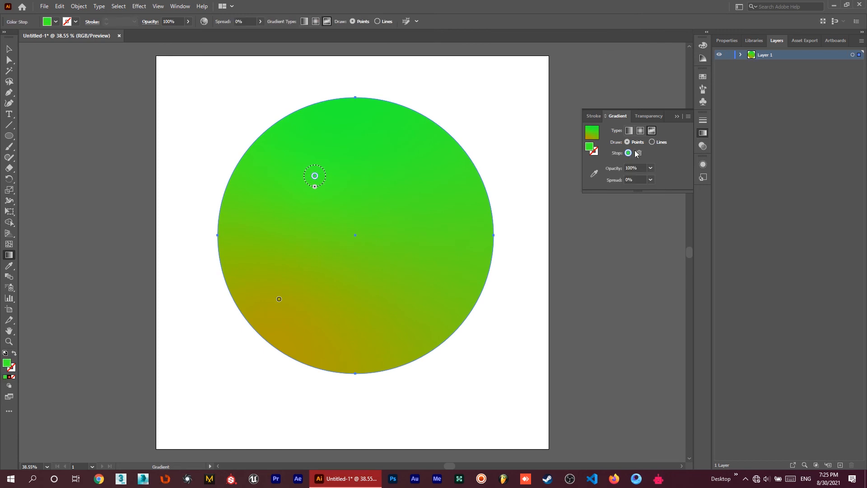
left_click(640, 153)
left_click(277, 298)
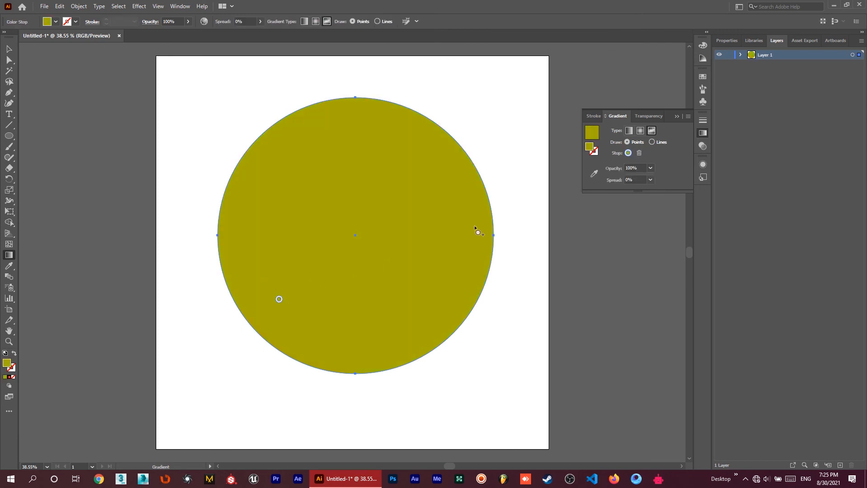
left_click(640, 154)
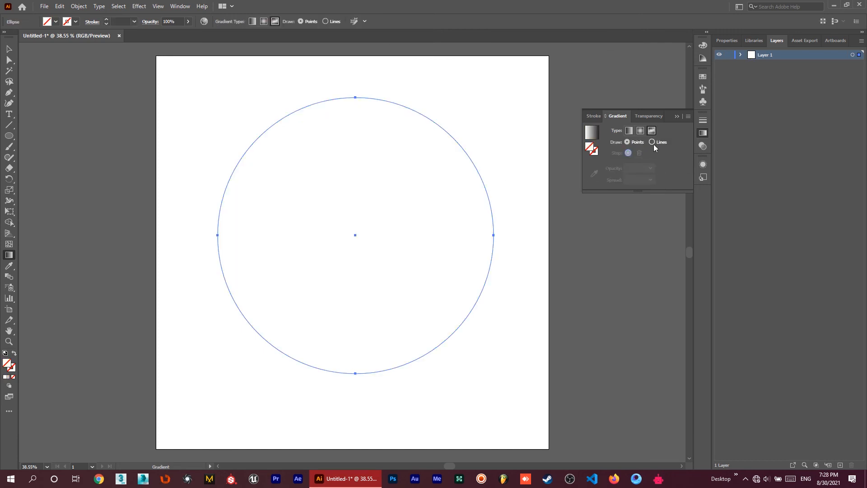
Fill the circle with a linear gradient, convert it to a freeform gradient, and set it to Lines mode
left_click(628, 132)
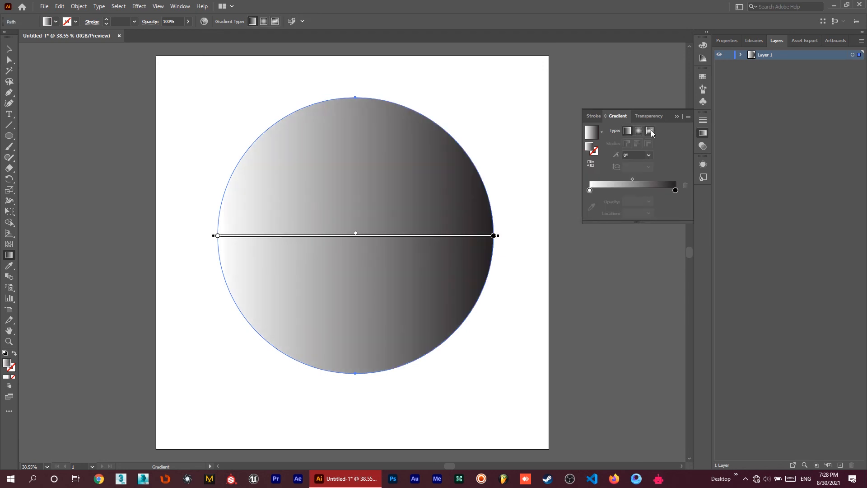
left_click(646, 134)
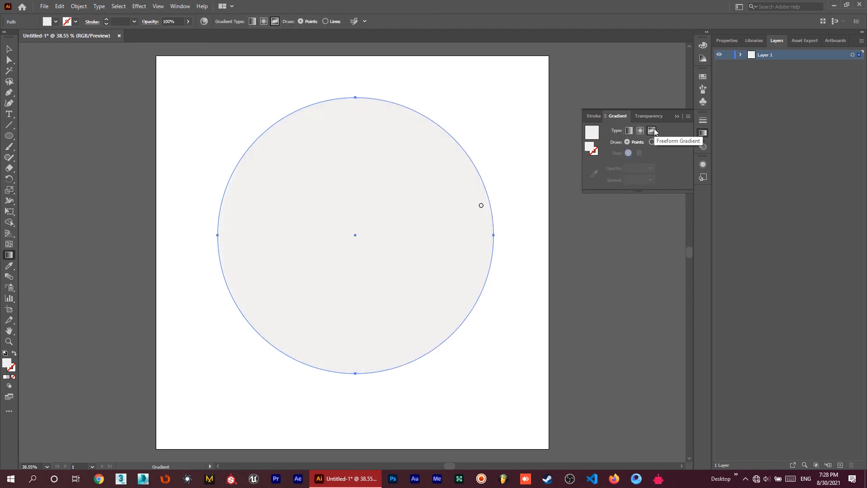
left_click(654, 142)
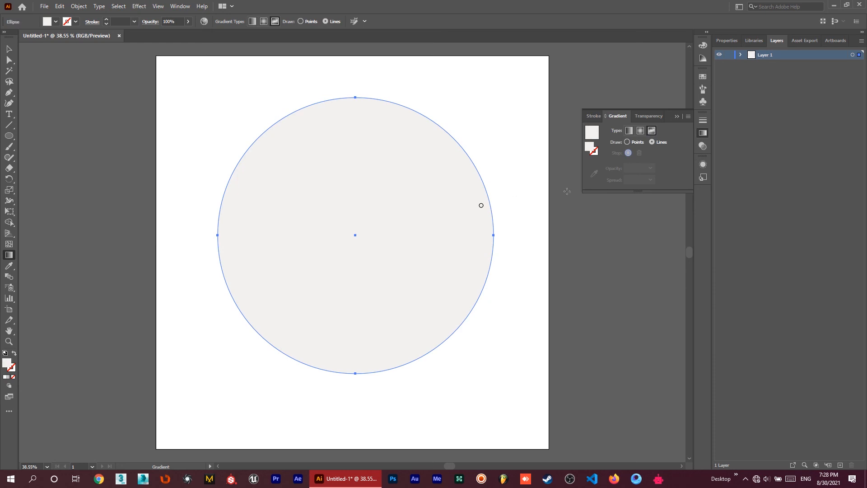
Draw an open curved gradient line from the existing right-hand stop through stops at the circle's left and bottom, ending at its lower right
left_click(481, 206)
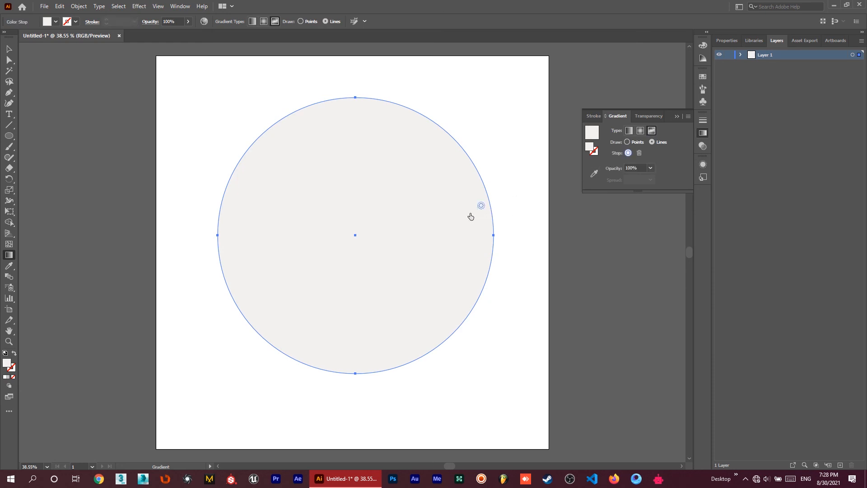
left_click(246, 260)
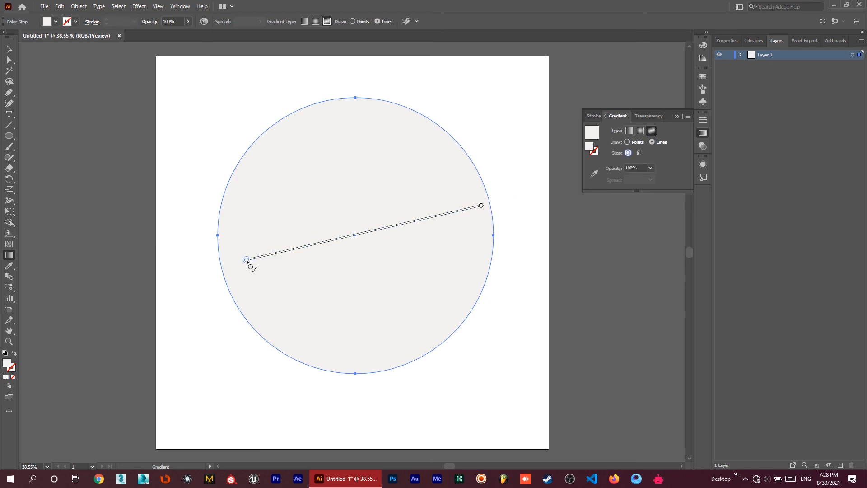
left_click(397, 340)
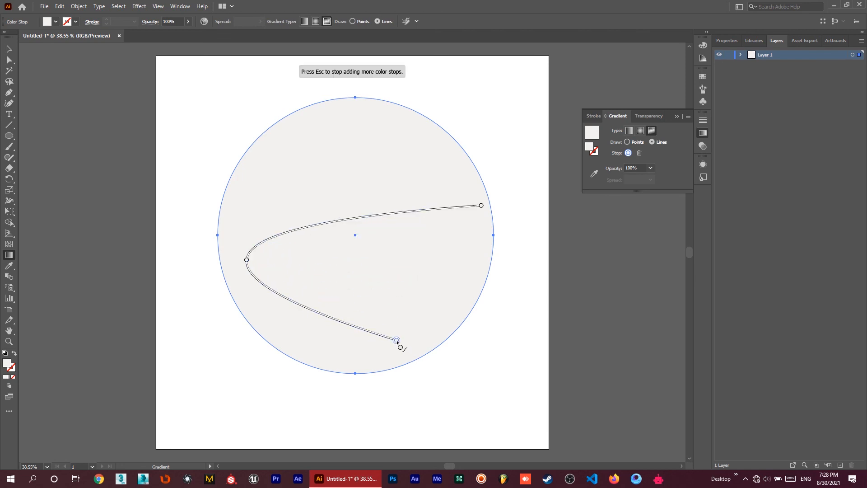
left_click(454, 274)
key("Escape")
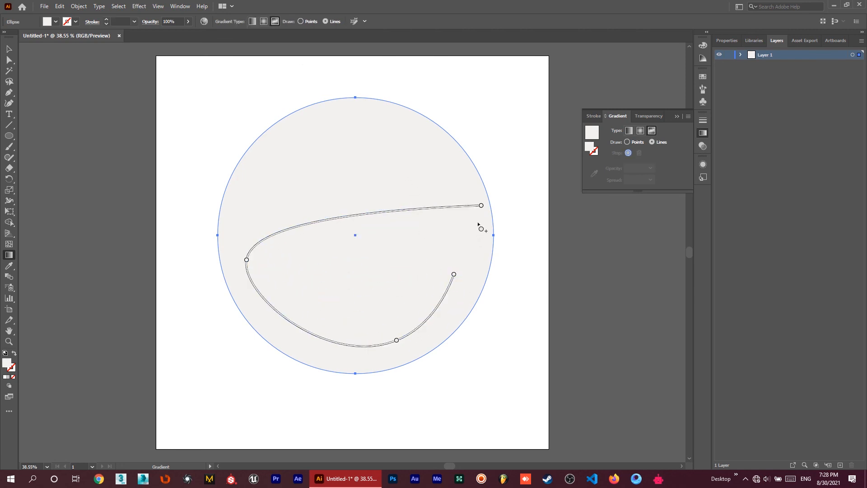
Recolour the gradient line's upper-right end stop dark blue 07006A and its left stop red FF1542
double_click(481, 206)
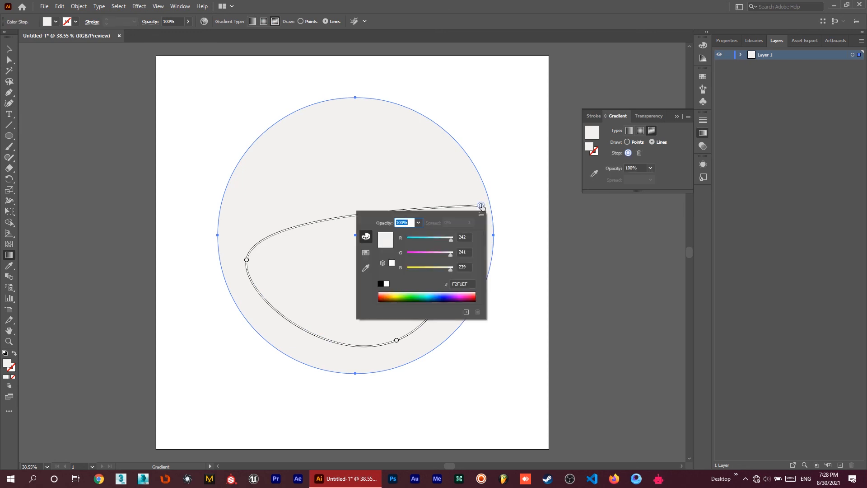
left_click(446, 298)
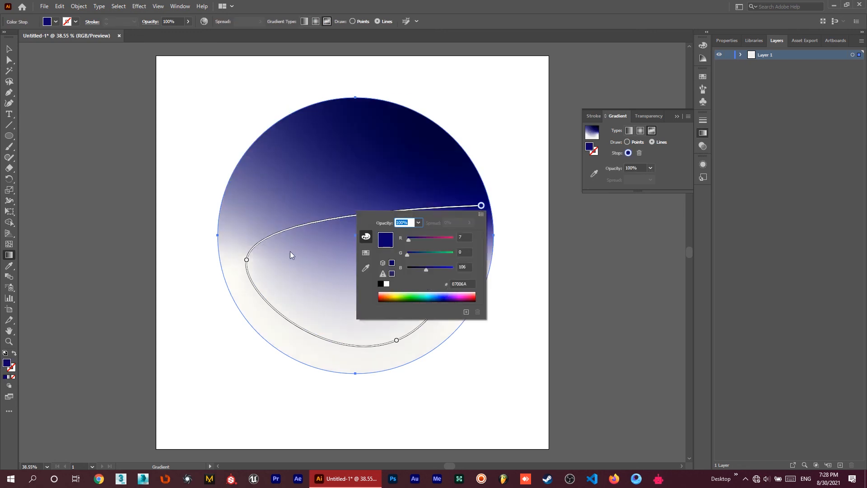
left_click(247, 262)
left_click(247, 261)
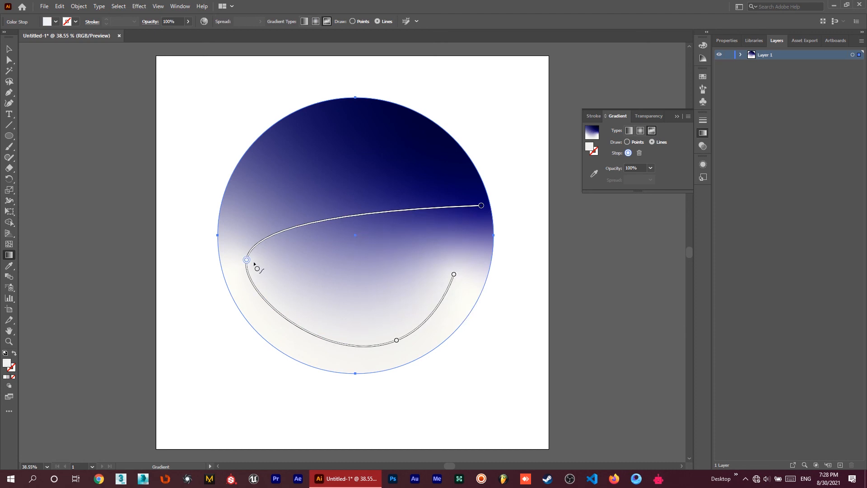
double_click(247, 261)
left_click(239, 350)
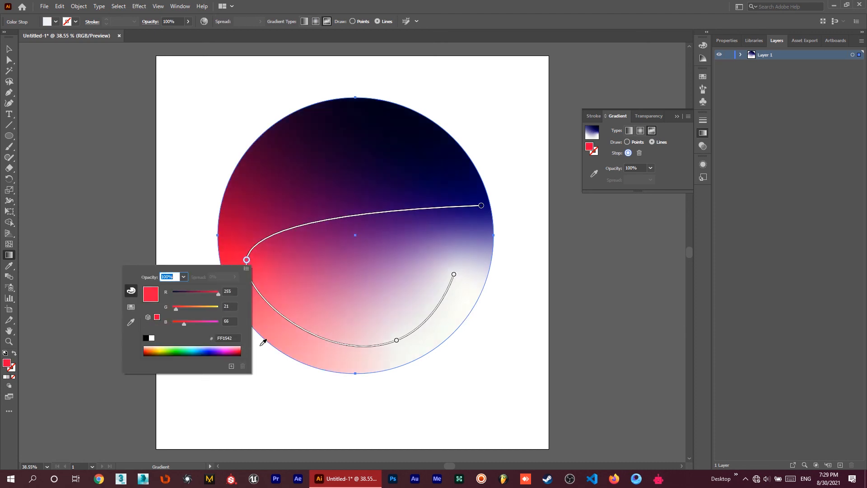
Recolour the gradient line's bottom stop light blue 00C9FF and its lower-right end stop green 2AFF79
double_click(397, 339)
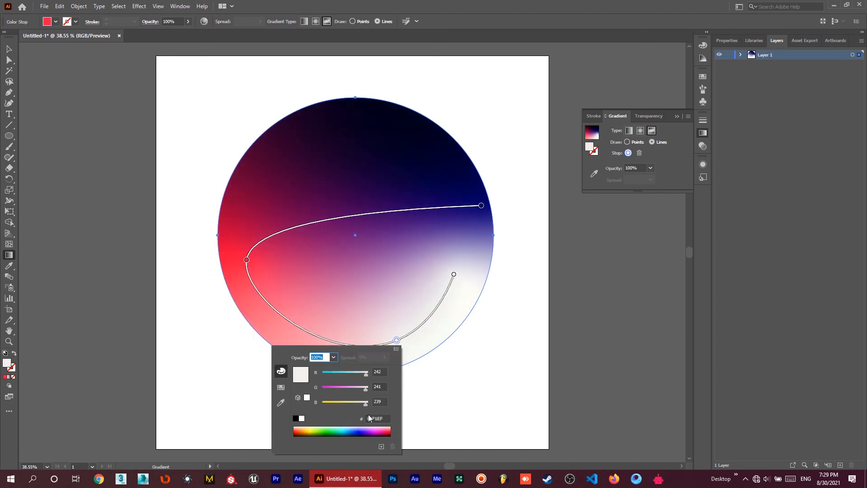
left_click(348, 427)
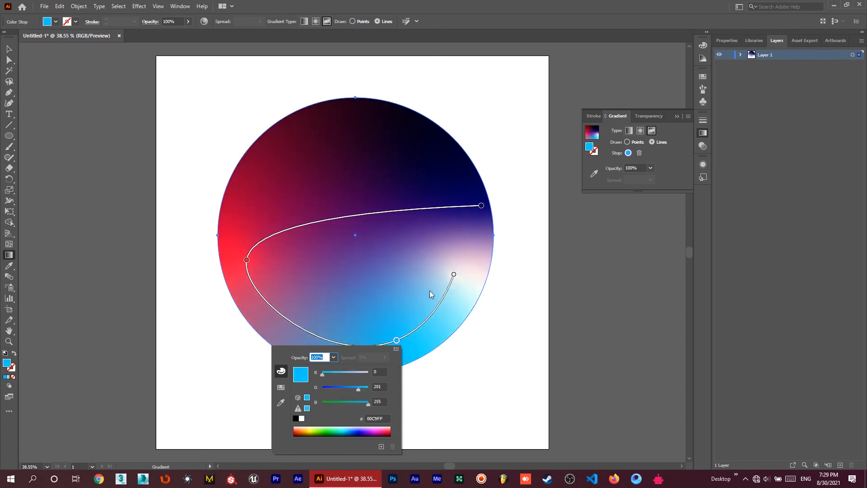
double_click(454, 274)
left_click(390, 364)
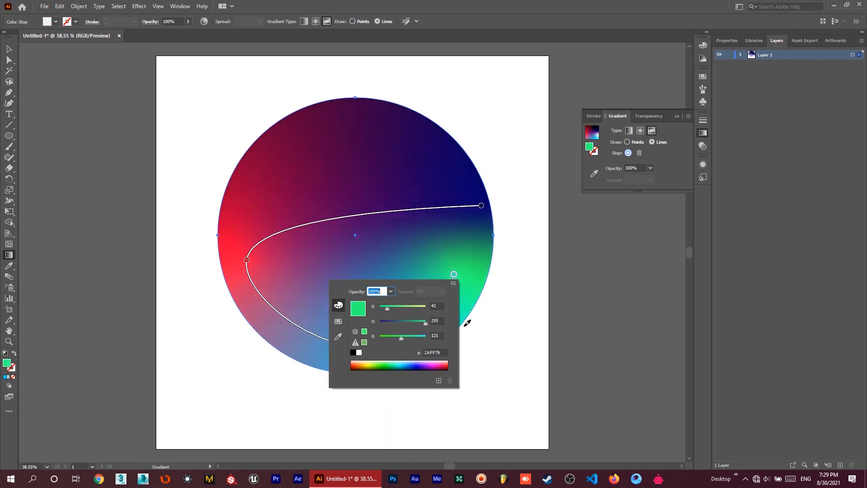
left_click(6, 54)
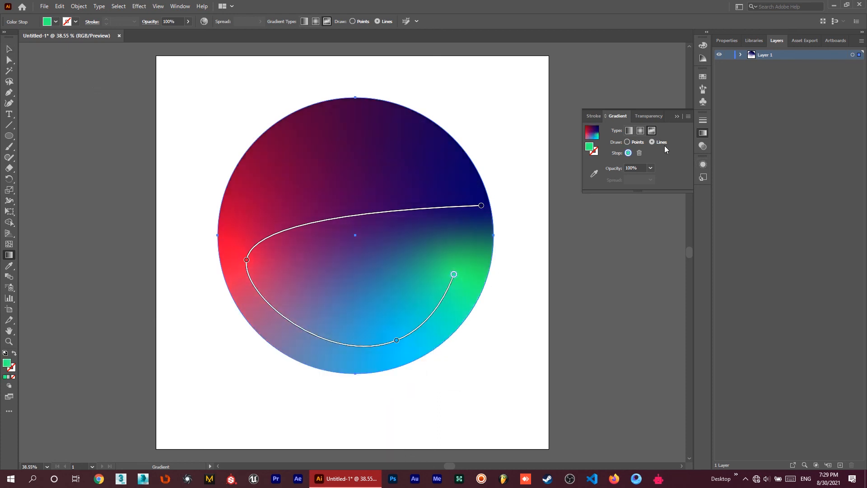